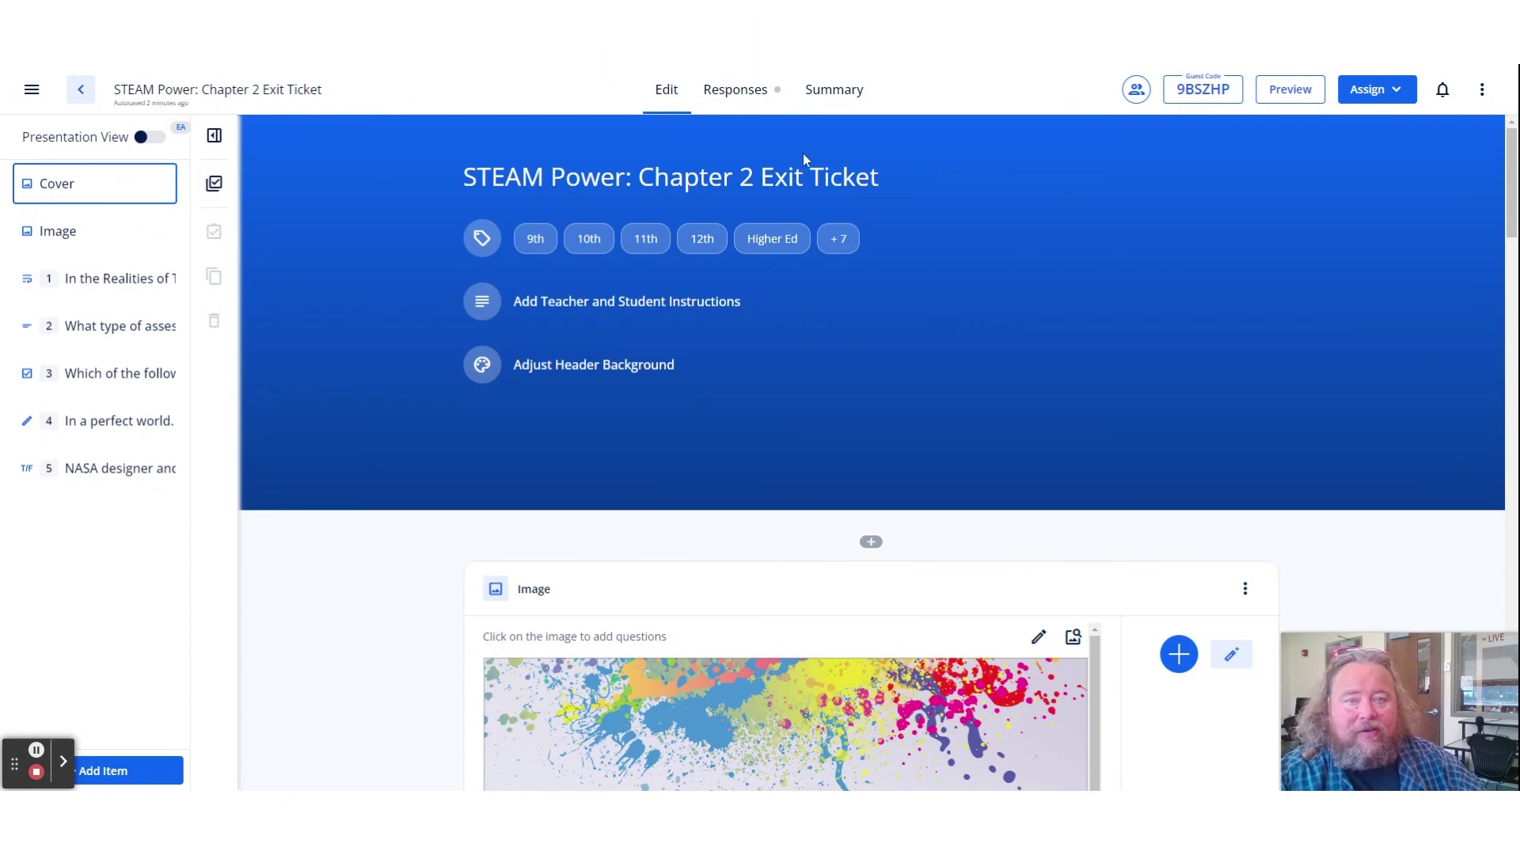
Open and read the cover's teacher and student instructions, then close them unchanged.
{"action": "mouse_move", "coordinate": [841, 248]}
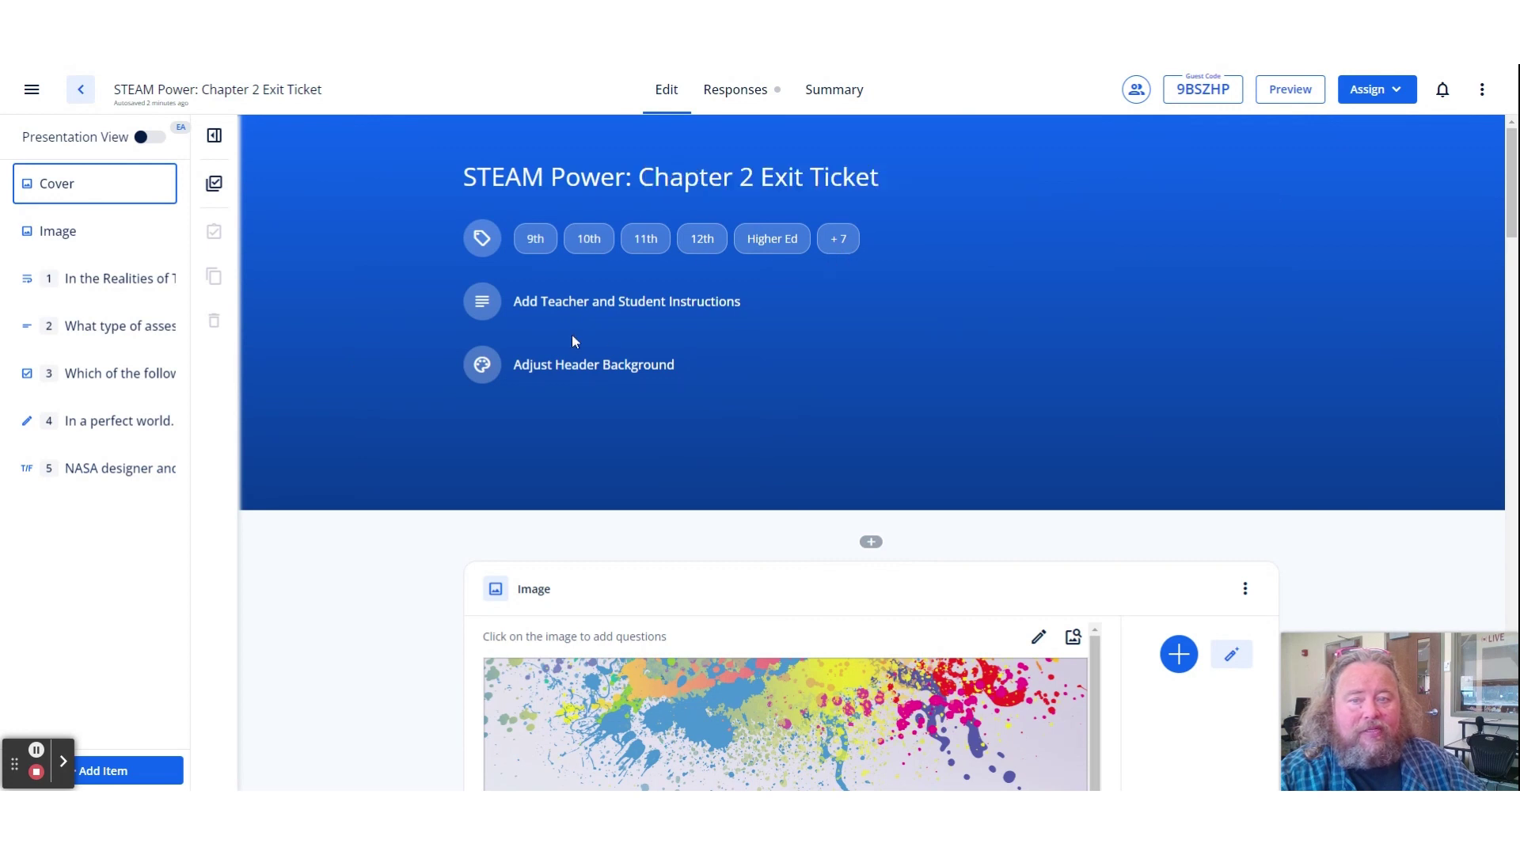
{"action": "left_click", "coordinate": [569, 301]}
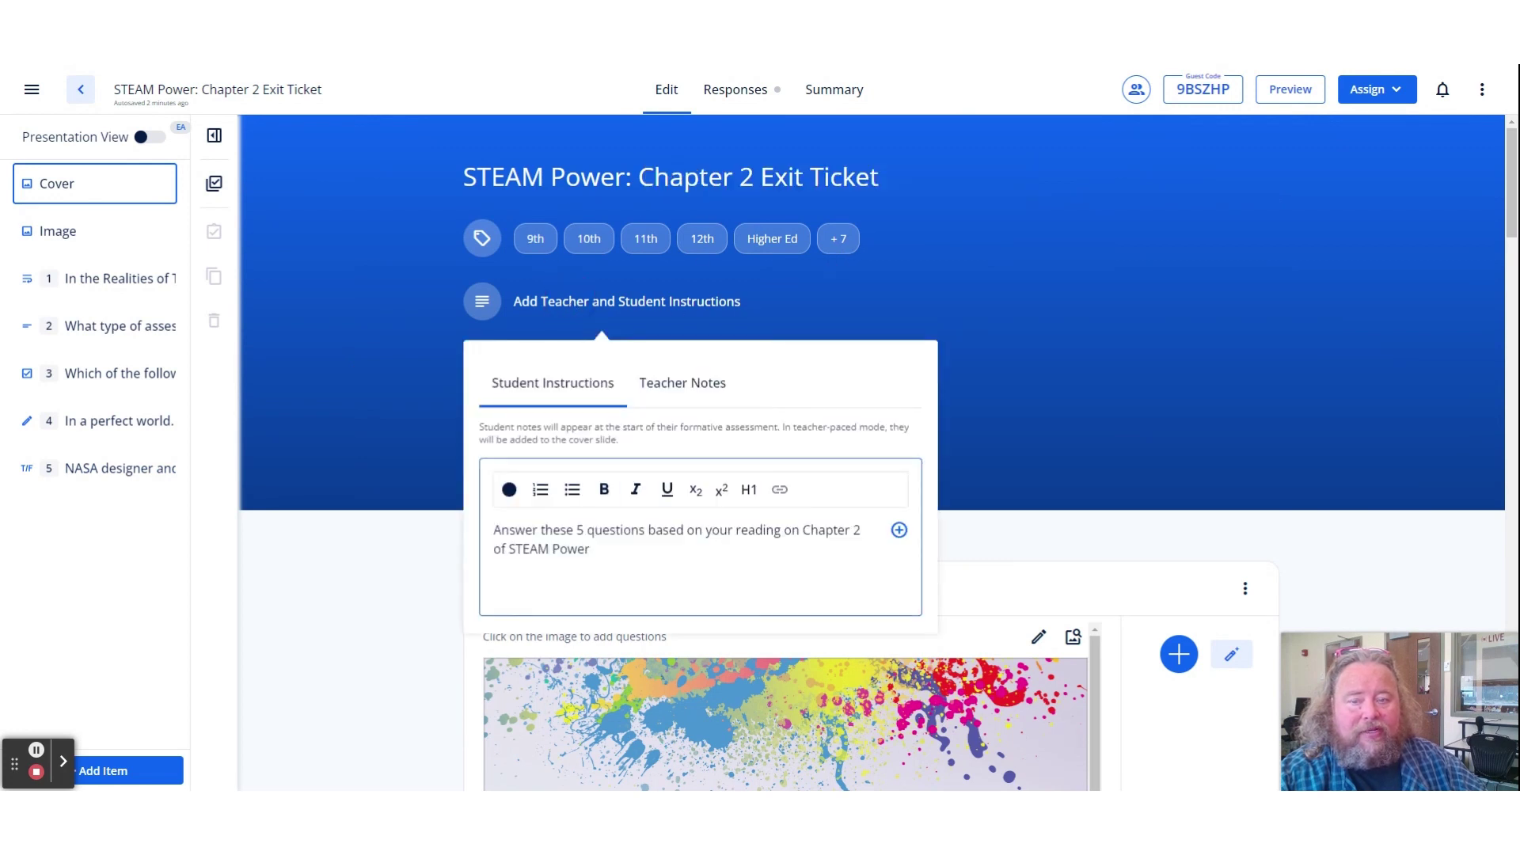
{"action": "left_click", "coordinate": [803, 420]}
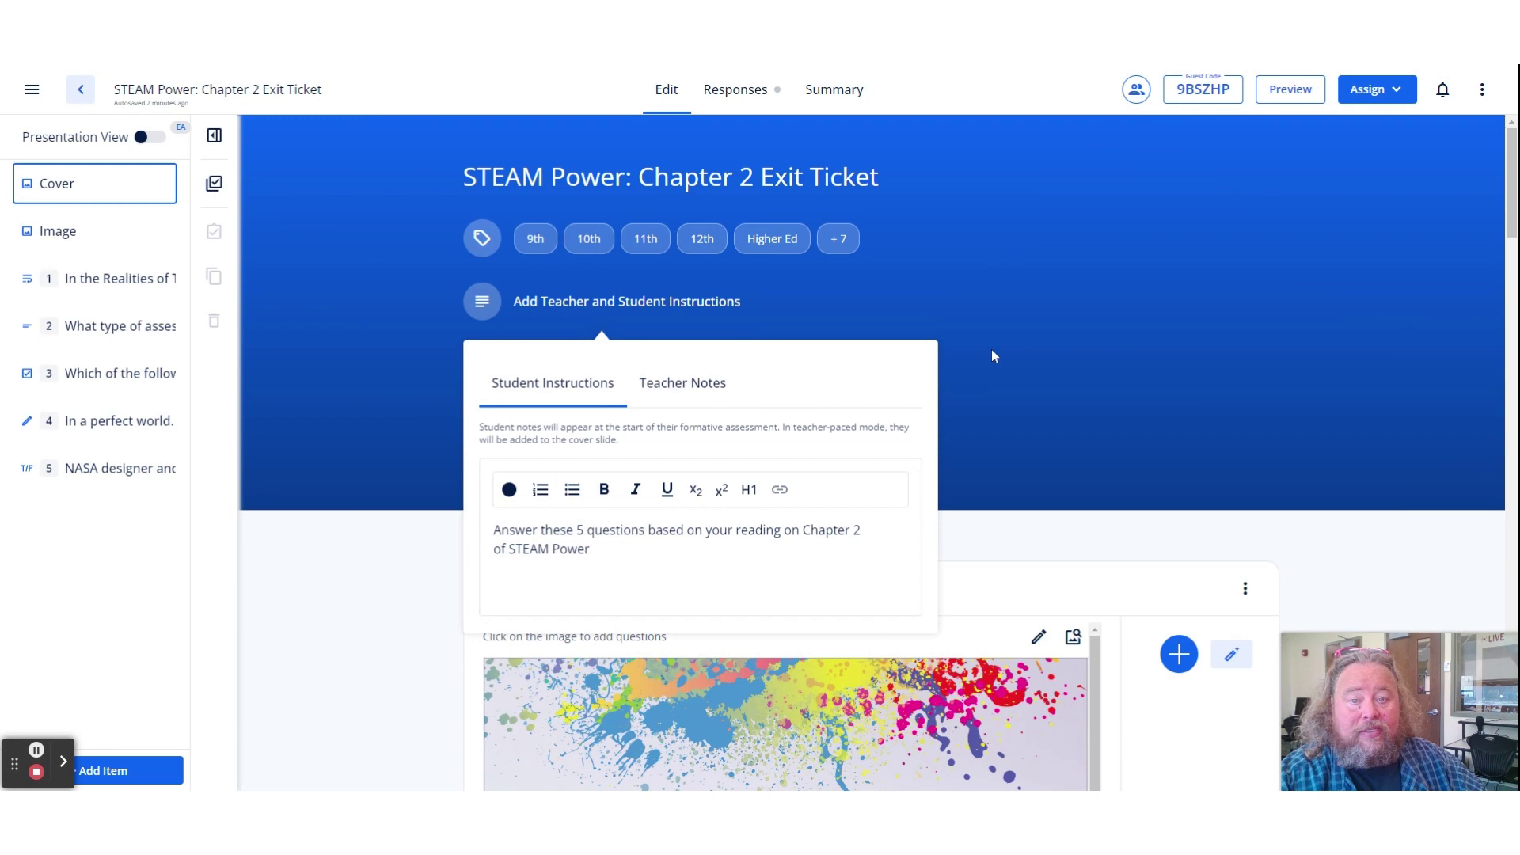
{"action": "left_click", "coordinate": [990, 349]}
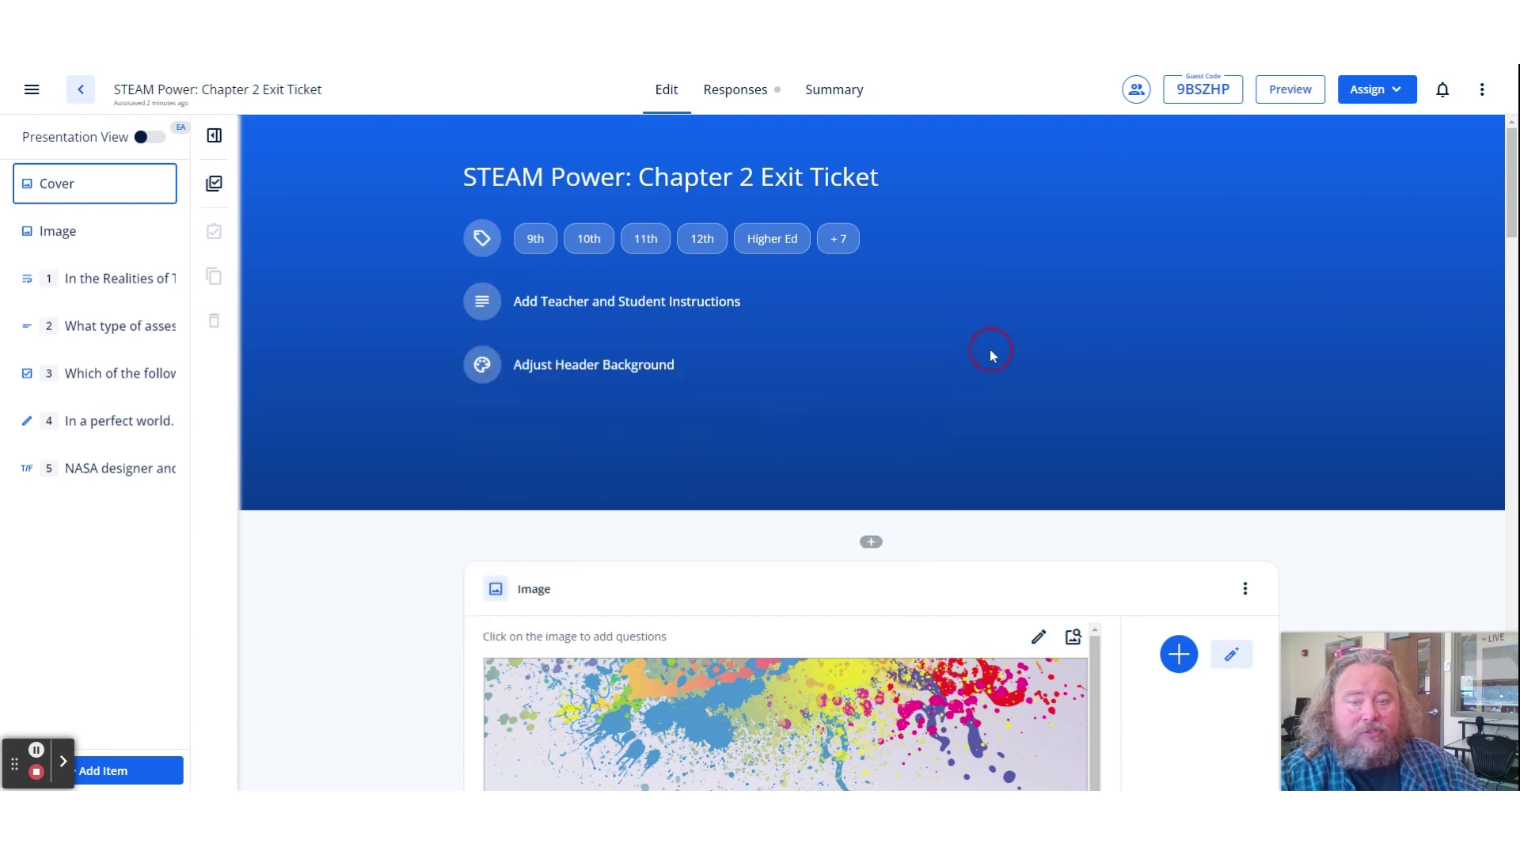
Scroll down to question 1, a 1-point Free Response item.
{"action": "scroll", "coordinate": [624, 365], "scroll_direction": "down", "scroll_amount": 6}
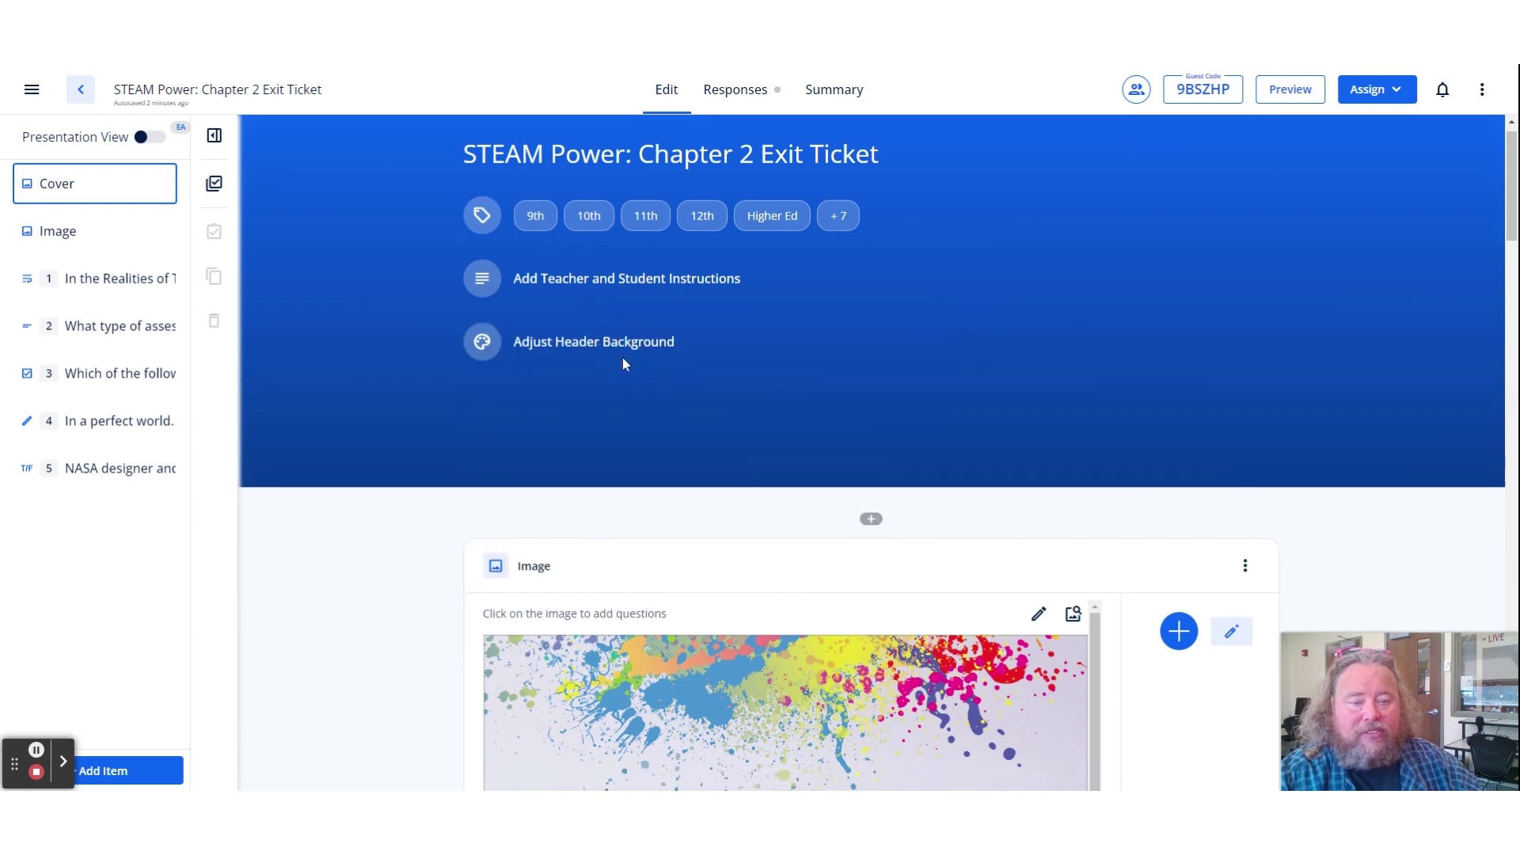
{"action": "scroll", "coordinate": [433, 435], "scroll_direction": "down", "scroll_amount": 2}
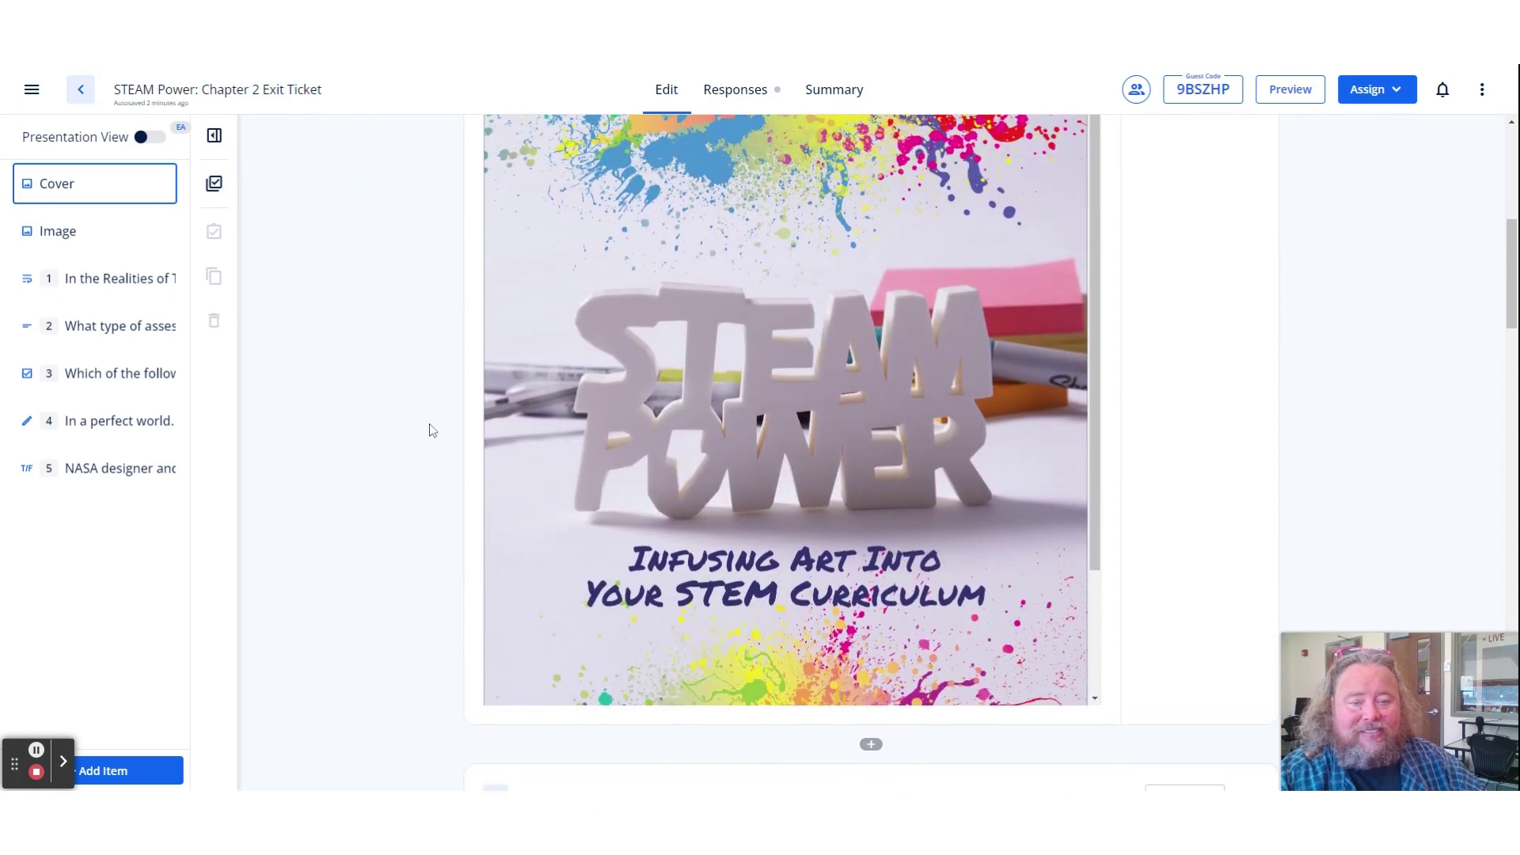
{"action": "scroll", "coordinate": [433, 431], "scroll_direction": "down", "scroll_amount": 4}
{"action": "scroll", "coordinate": [431, 428], "scroll_direction": "down", "scroll_amount": 3}
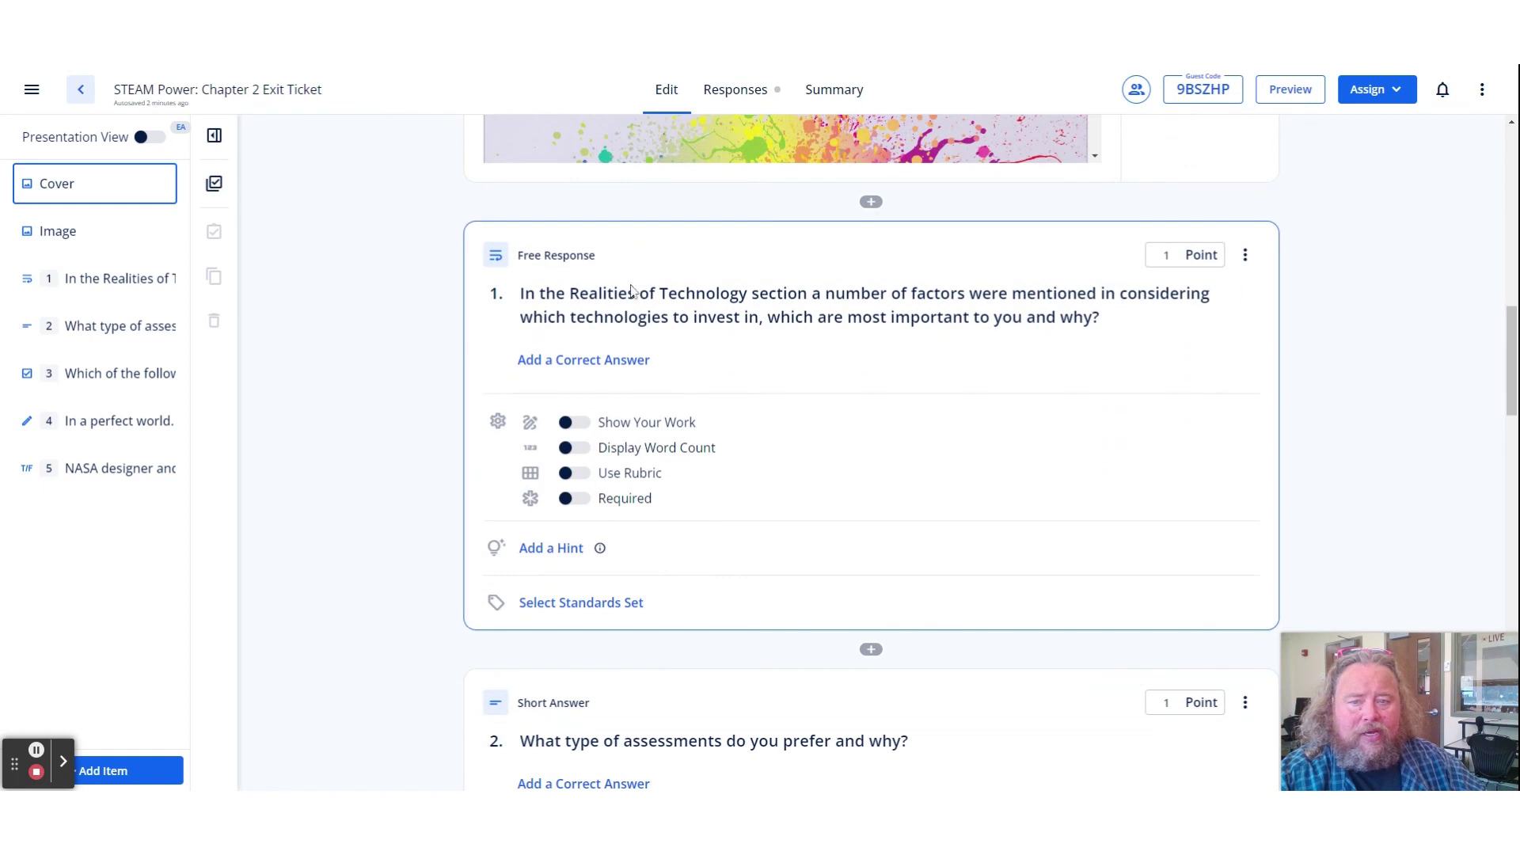
{"action": "left_click", "coordinate": [496, 260]}
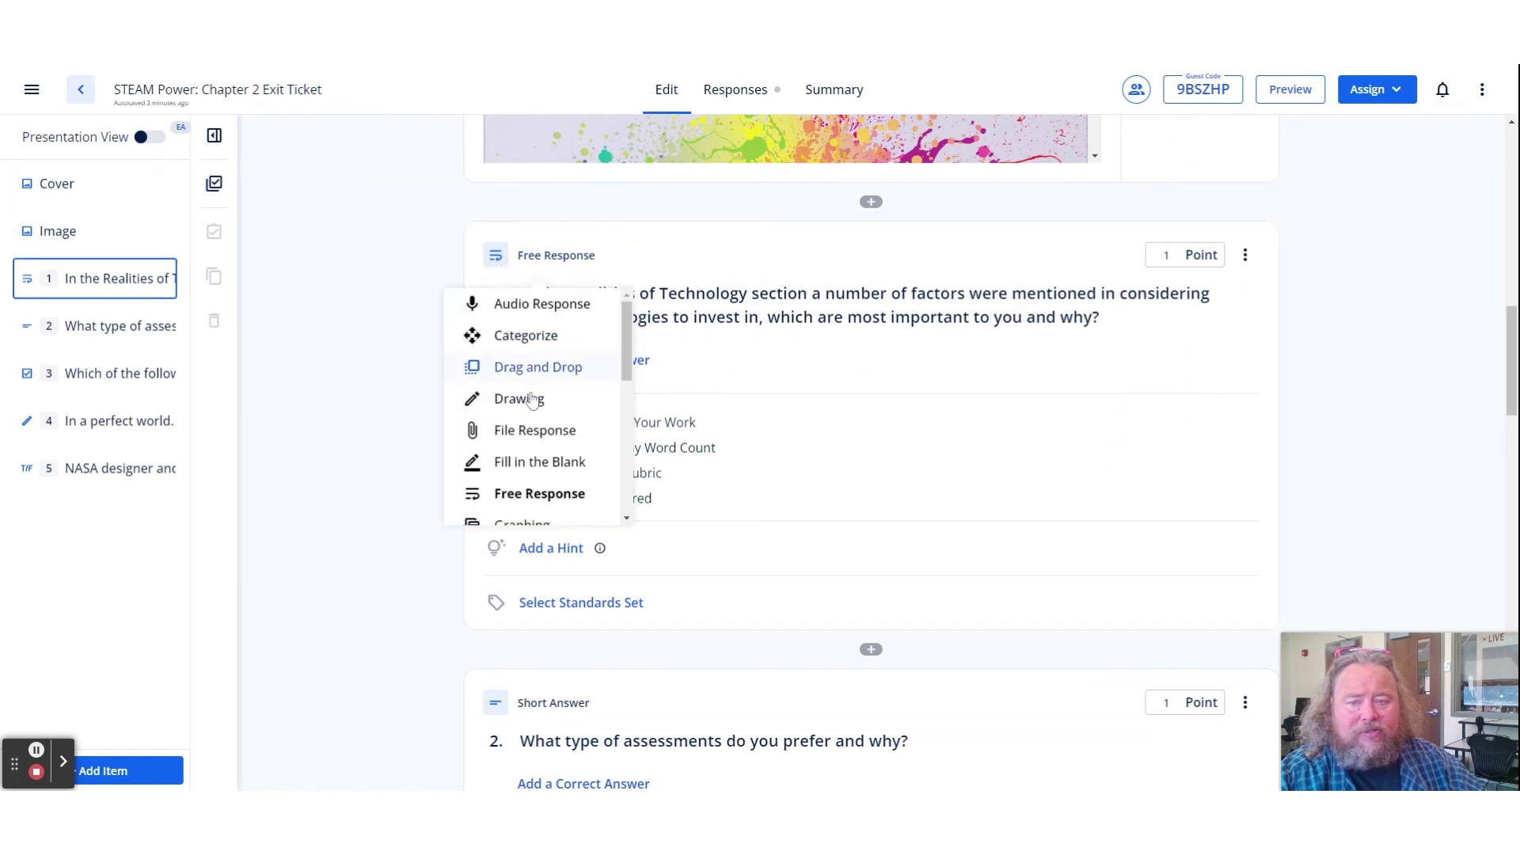
{"action": "scroll", "coordinate": [567, 441], "scroll_direction": "down", "scroll_amount": 3}
{"action": "scroll", "coordinate": [571, 451], "scroll_direction": "down", "scroll_amount": 3}
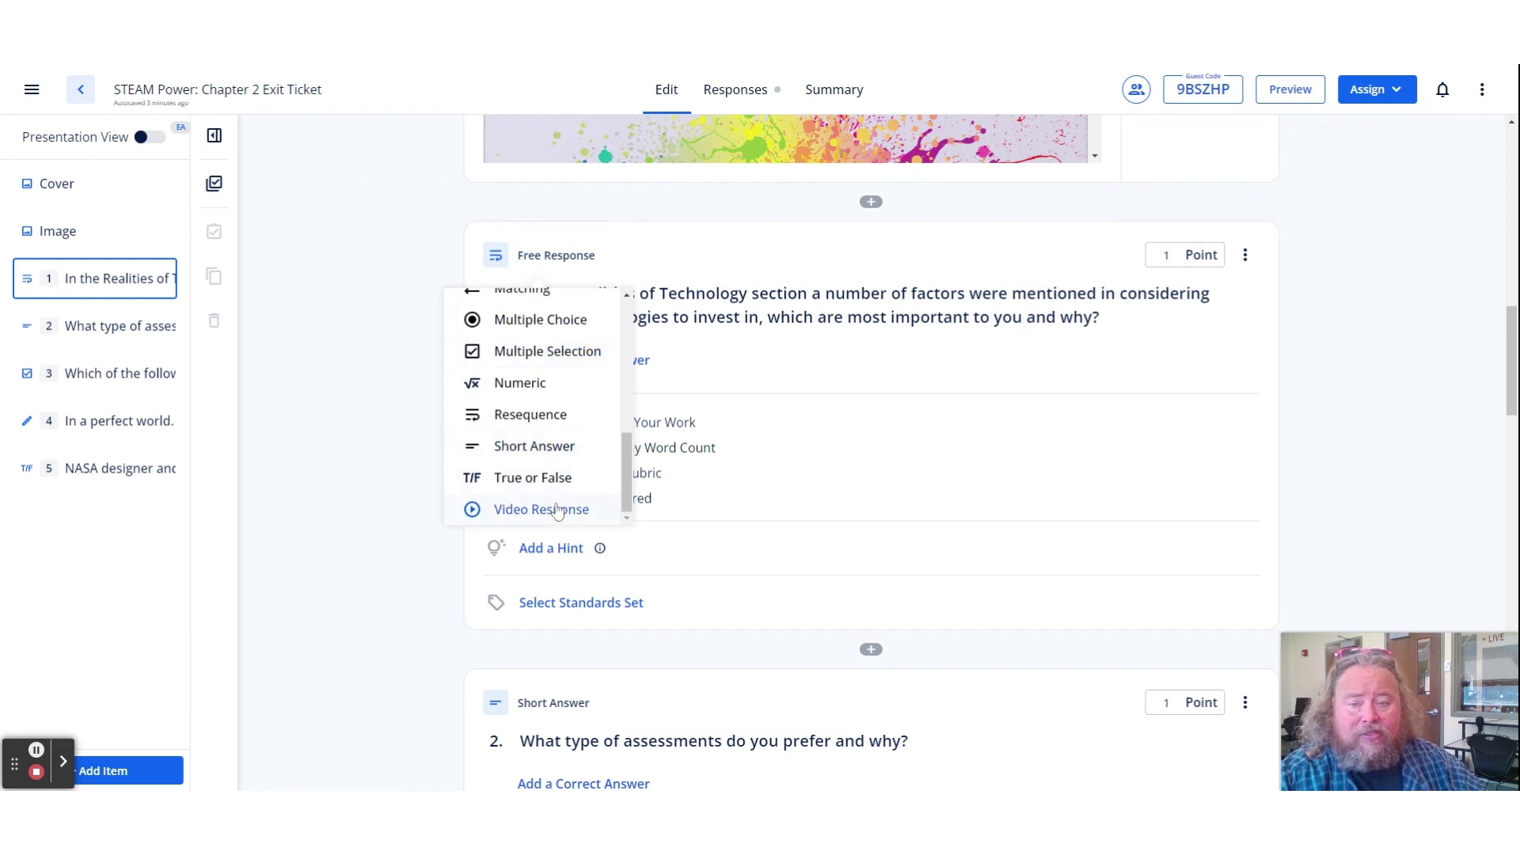
{"action": "scroll", "coordinate": [601, 425], "scroll_direction": "up", "scroll_amount": 2}
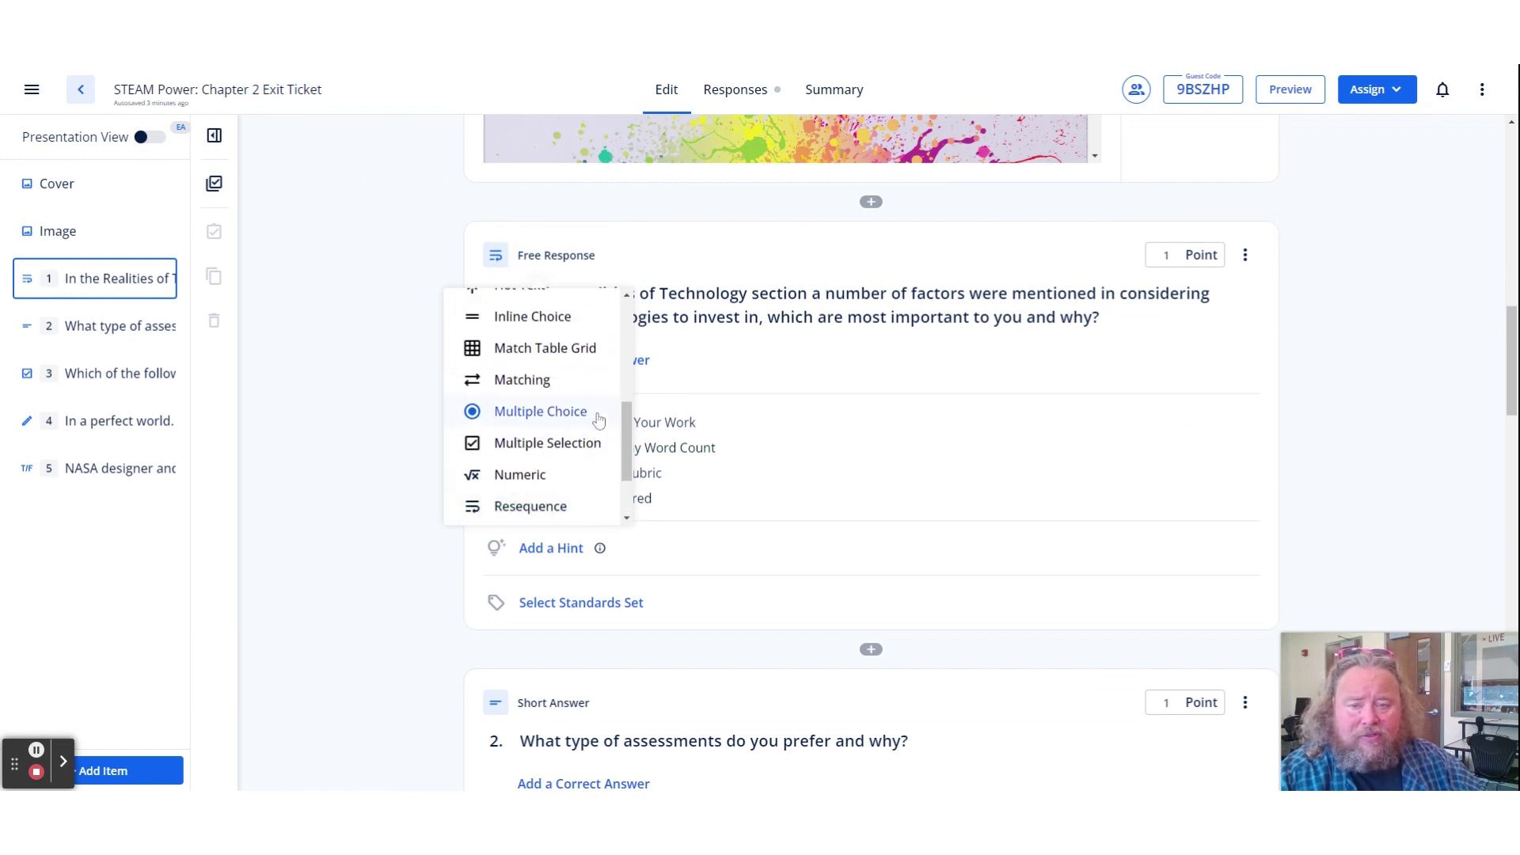
{"action": "scroll", "coordinate": [586, 419], "scroll_direction": "up", "scroll_amount": 3}
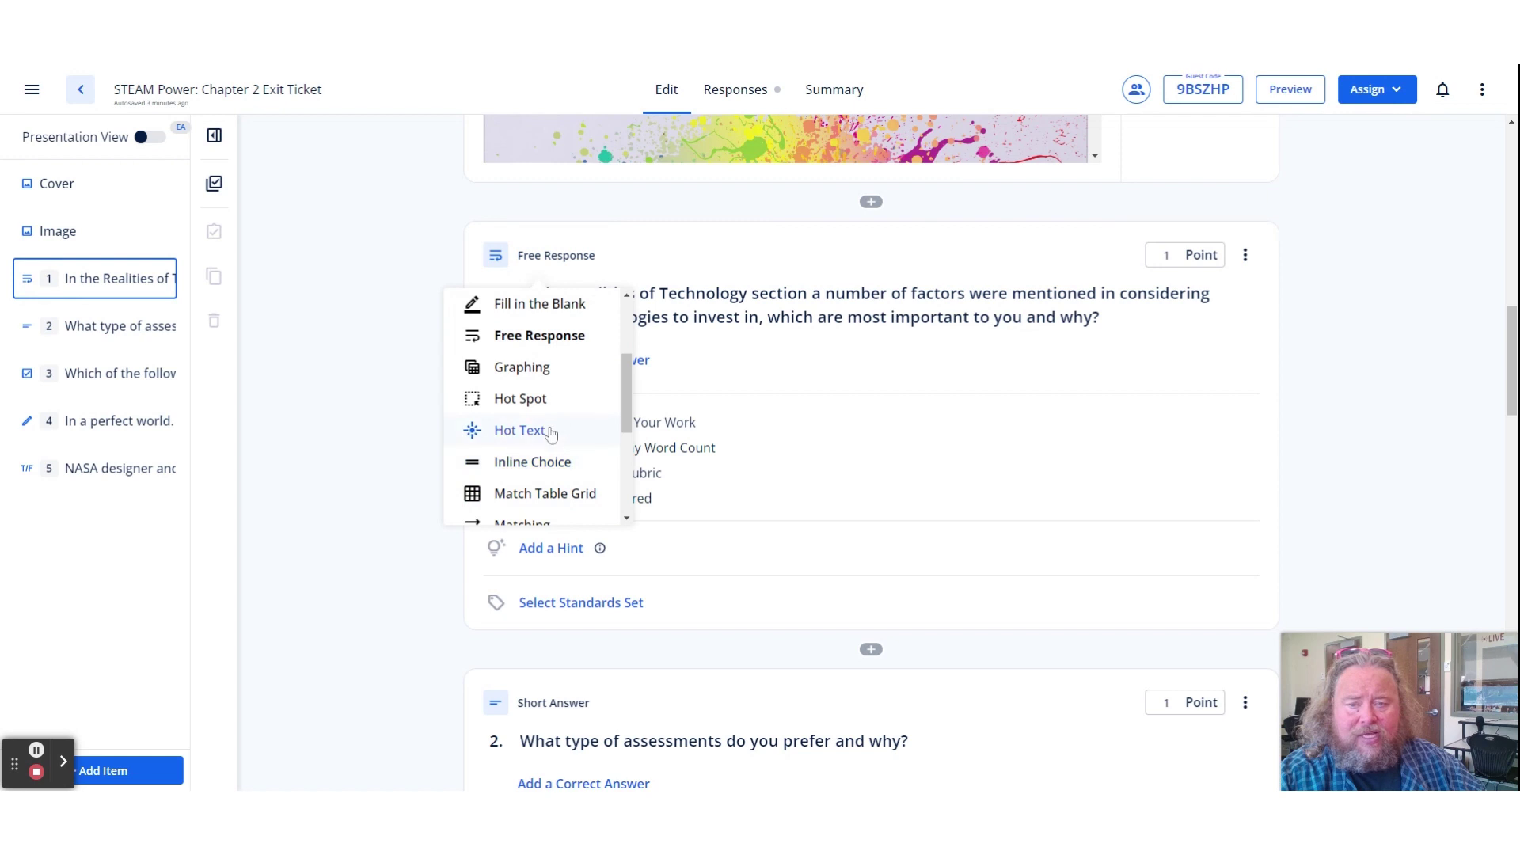
{"action": "scroll", "coordinate": [551, 434], "scroll_direction": "up", "scroll_amount": 2}
{"action": "scroll", "coordinate": [551, 433], "scroll_direction": "up", "scroll_amount": 2}
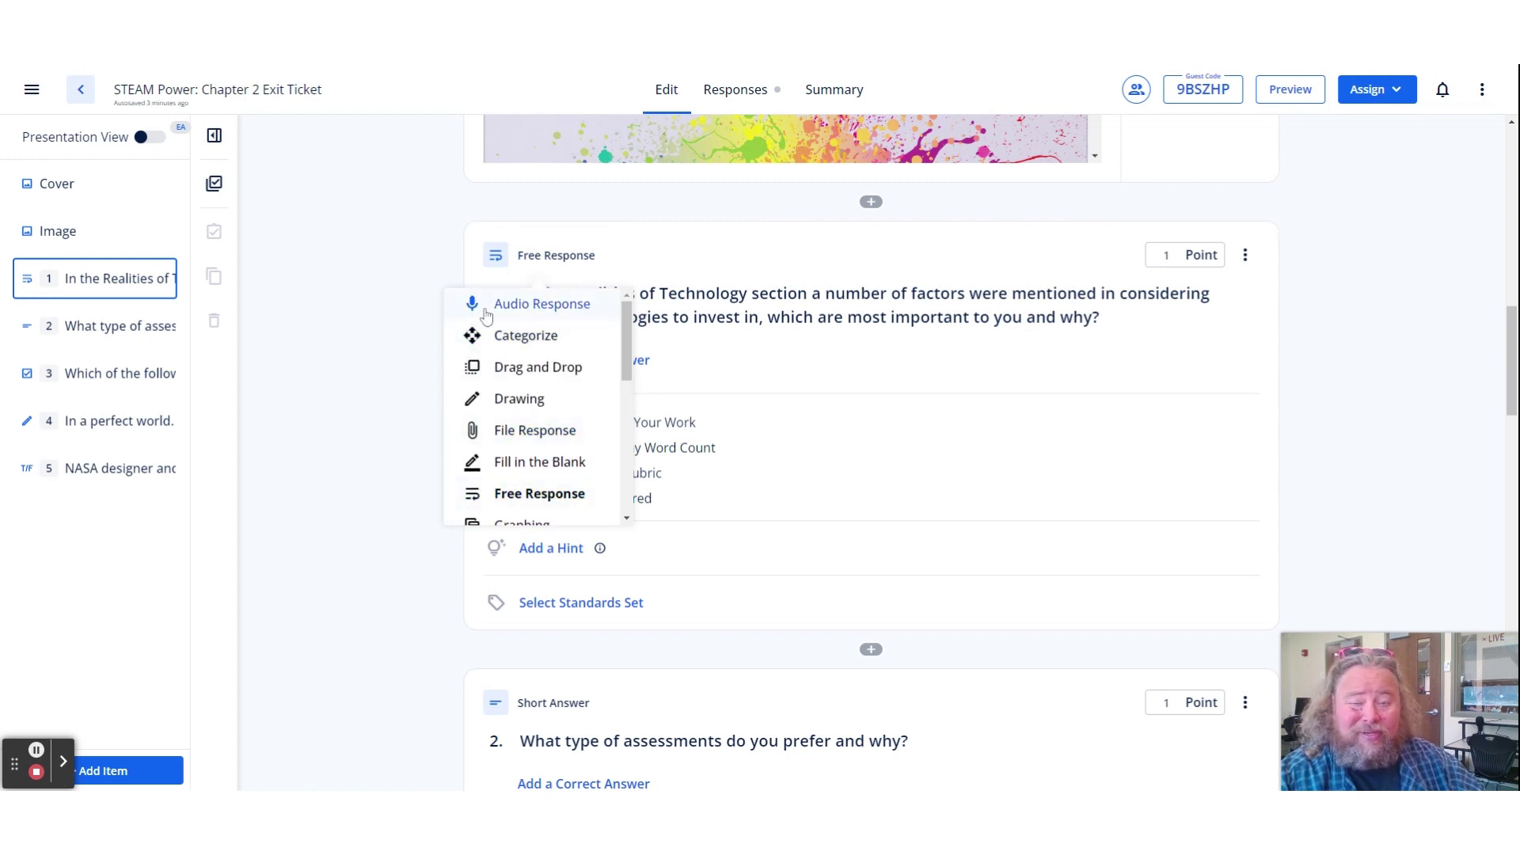
{"action": "left_click", "coordinate": [387, 313]}
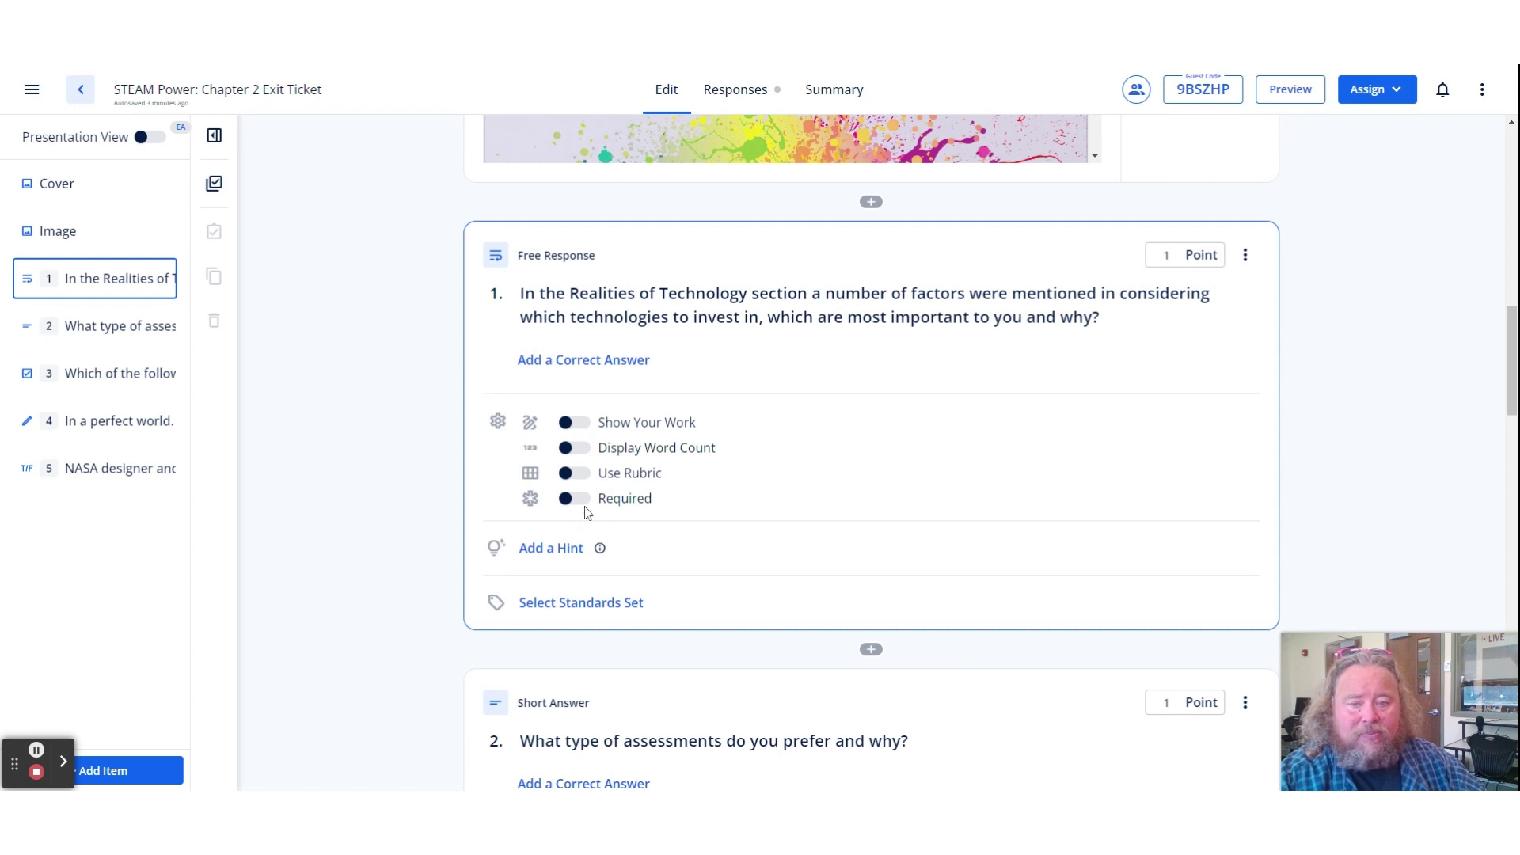
Scroll through the exit ticket's questions 2 to 4.
{"action": "scroll", "coordinate": [458, 516], "scroll_direction": "down", "scroll_amount": 2}
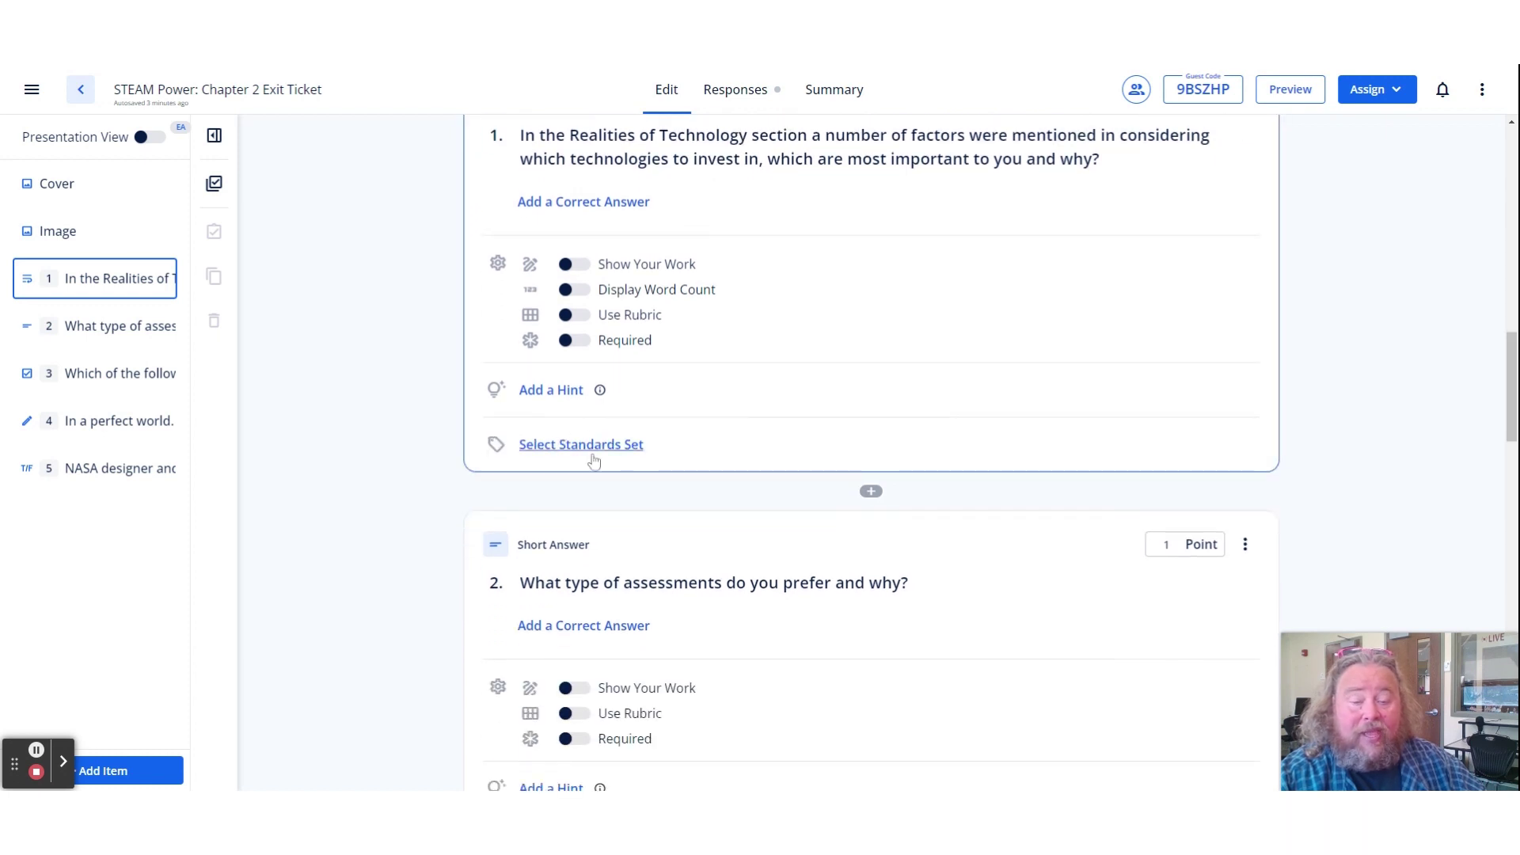
{"action": "scroll", "coordinate": [574, 462], "scroll_direction": "down", "scroll_amount": 1}
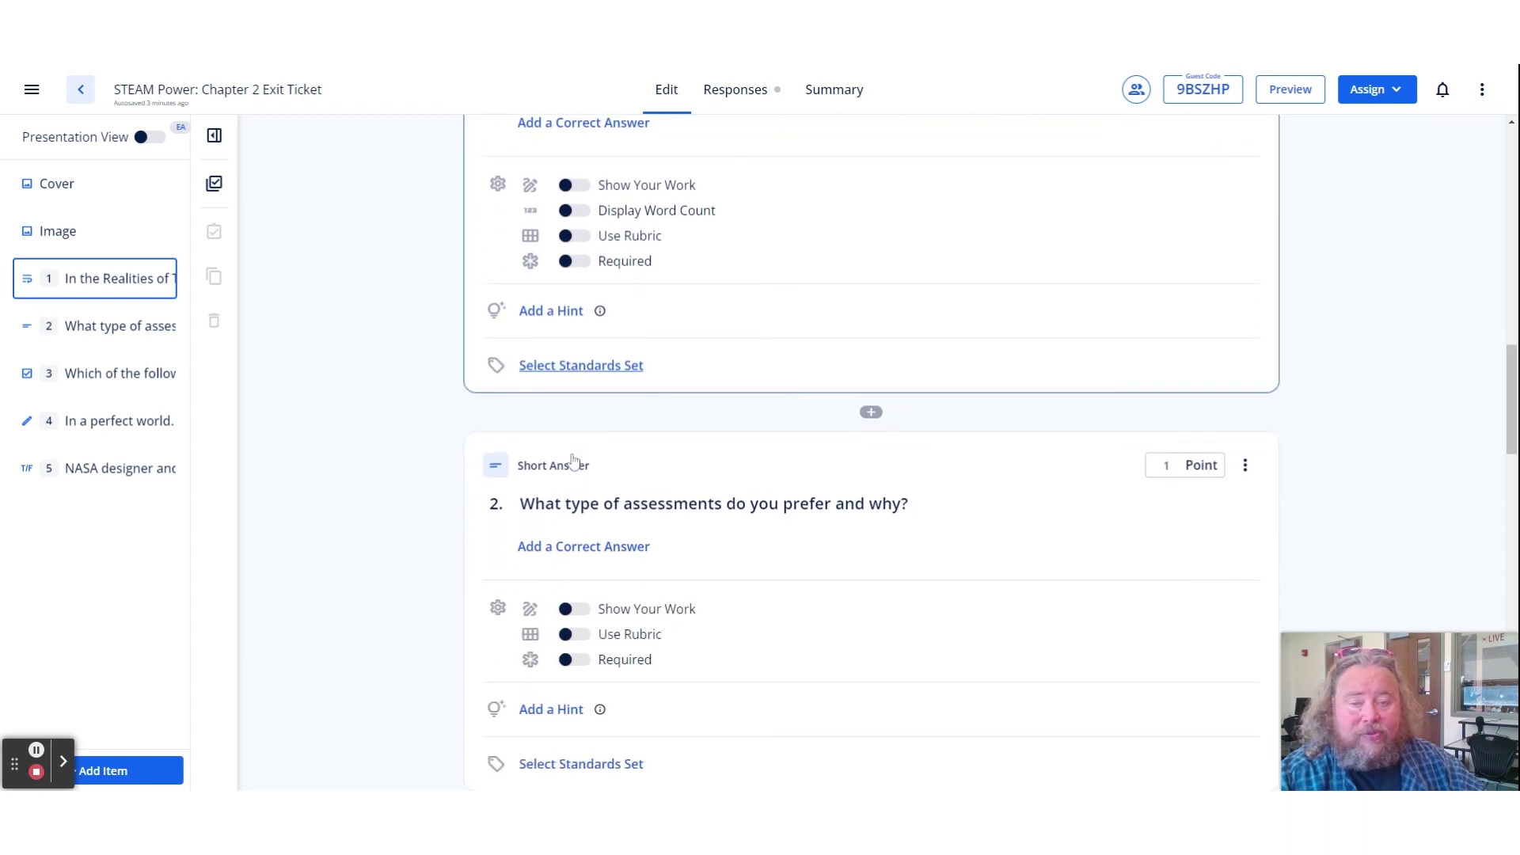
{"action": "scroll", "coordinate": [444, 459], "scroll_direction": "down", "scroll_amount": 2}
{"action": "scroll", "coordinate": [447, 460], "scroll_direction": "down", "scroll_amount": 1}
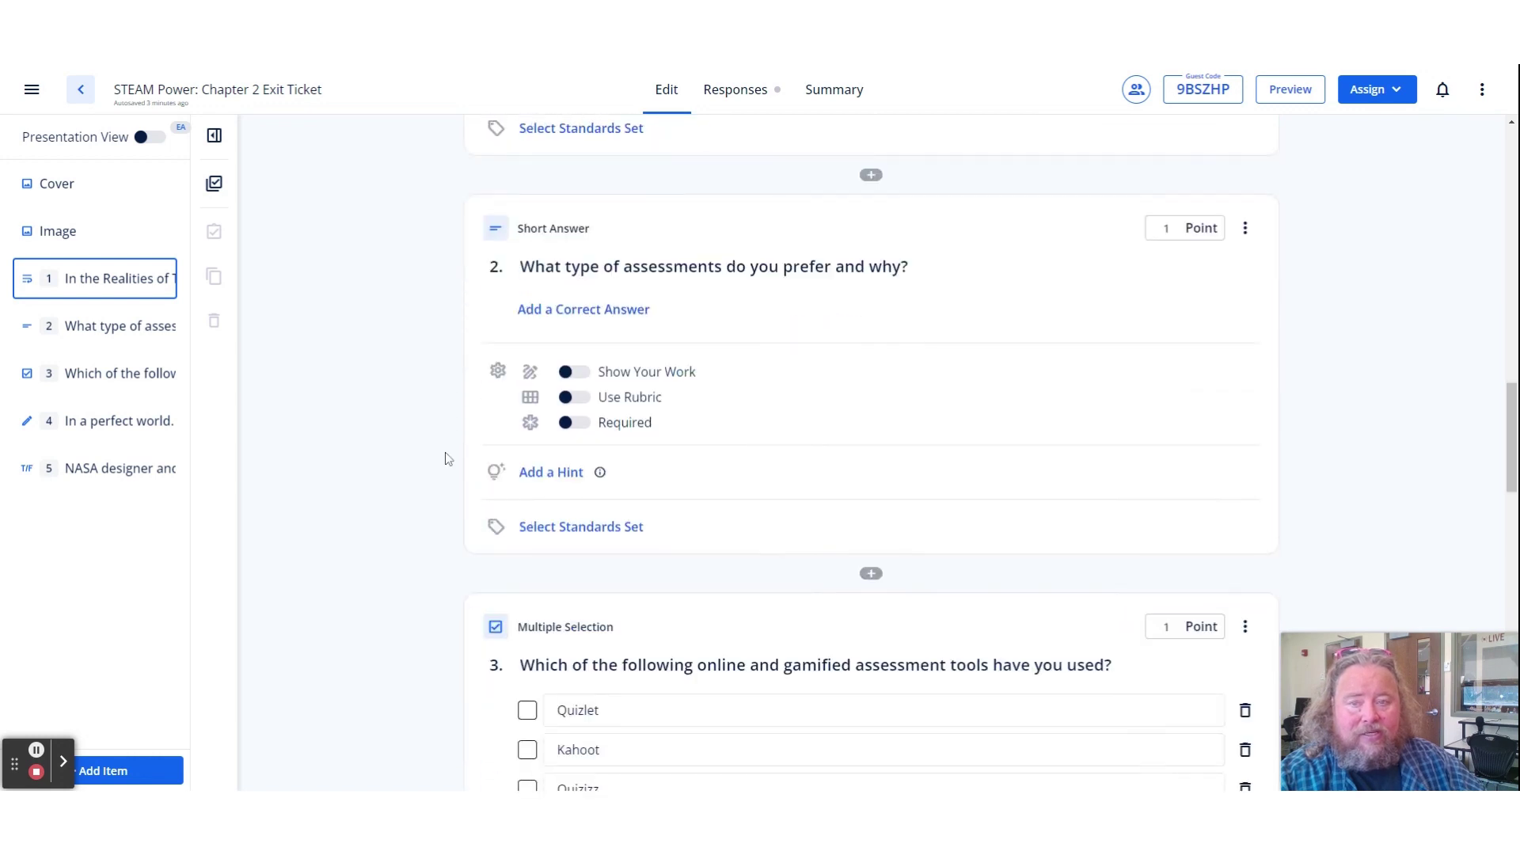
{"action": "scroll", "coordinate": [446, 457], "scroll_direction": "down", "scroll_amount": 5}
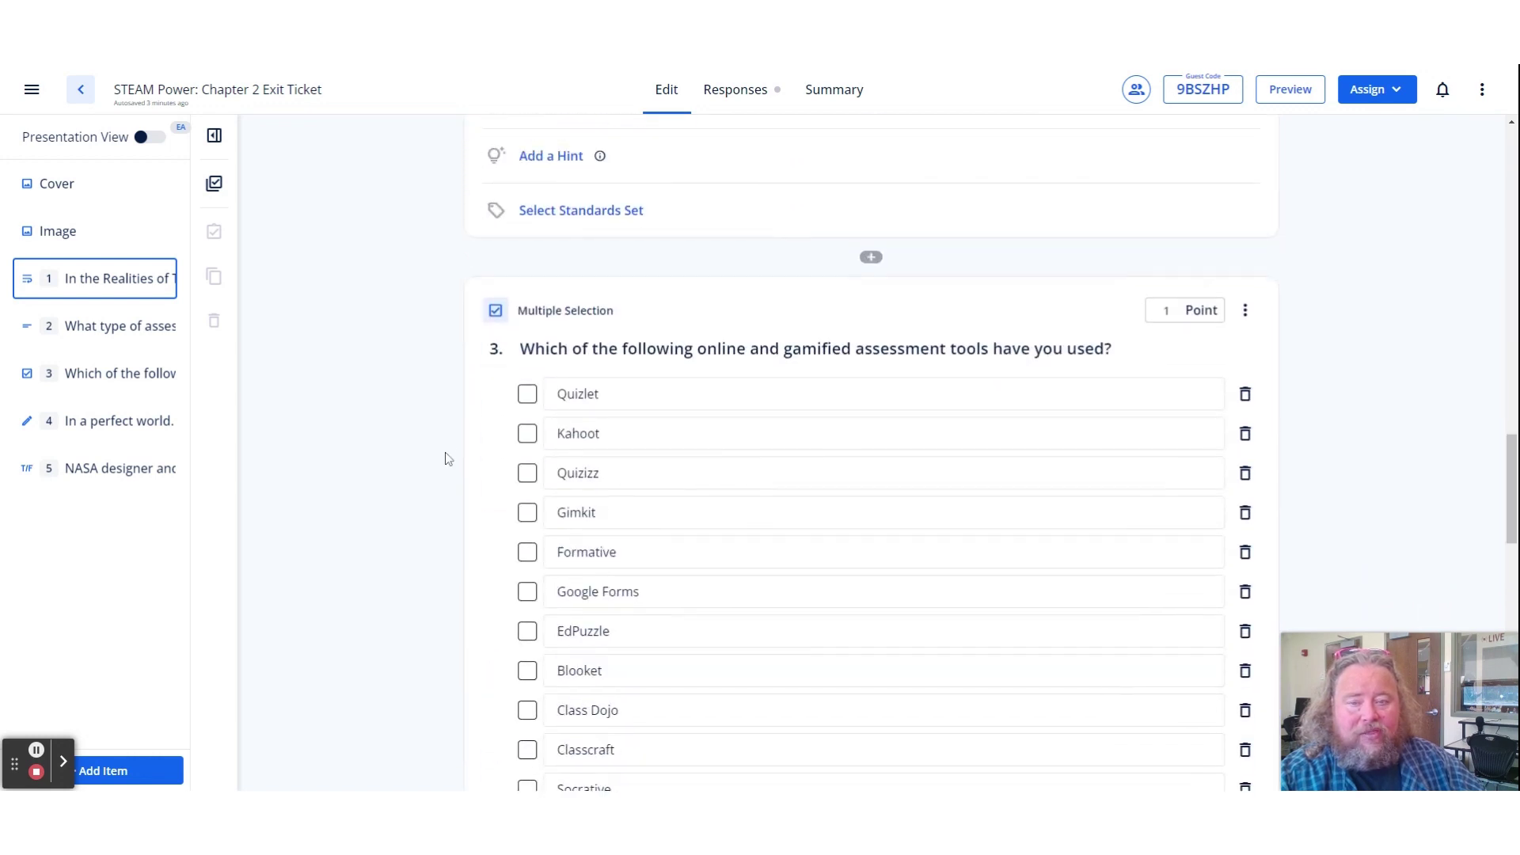
{"action": "scroll", "coordinate": [355, 441], "scroll_direction": "down", "scroll_amount": 6}
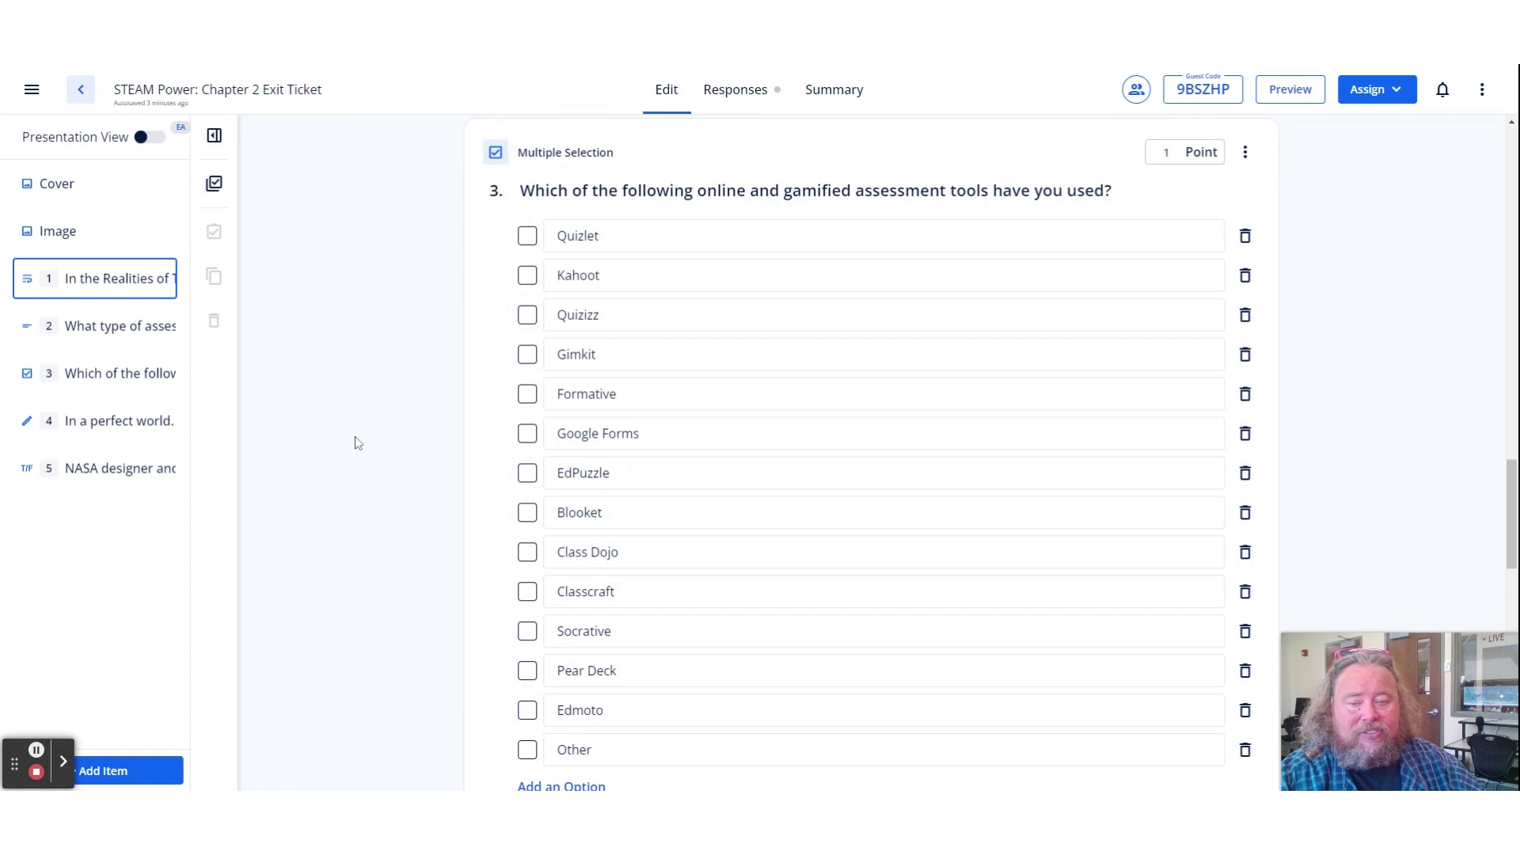
{"action": "scroll", "coordinate": [354, 442], "scroll_direction": "down", "scroll_amount": 7}
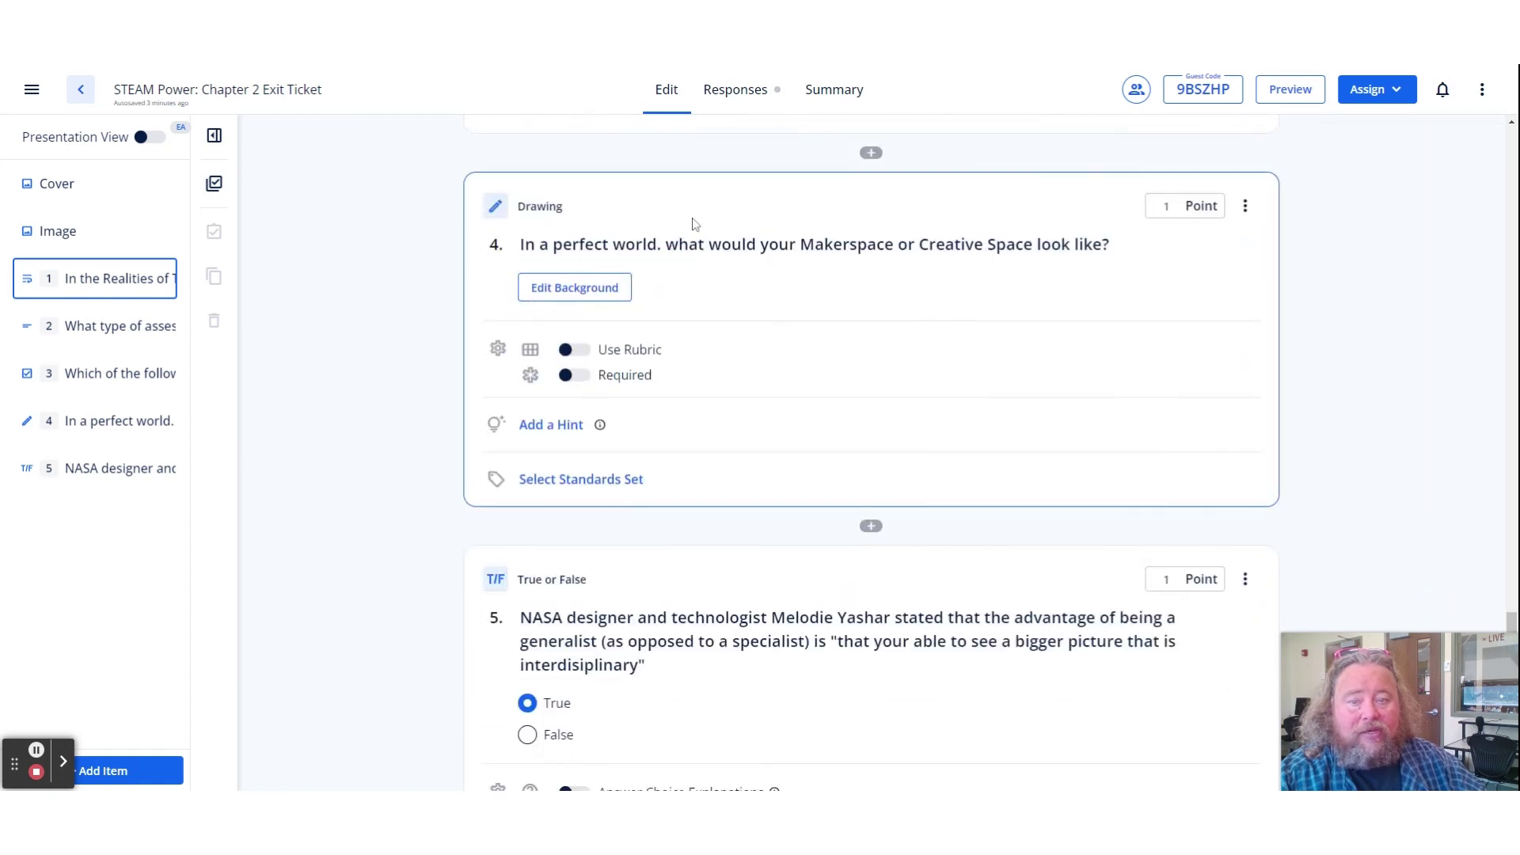
Check question 4's prompt without editing, then view question 5, a True or False item.
{"action": "left_click", "coordinate": [677, 244]}
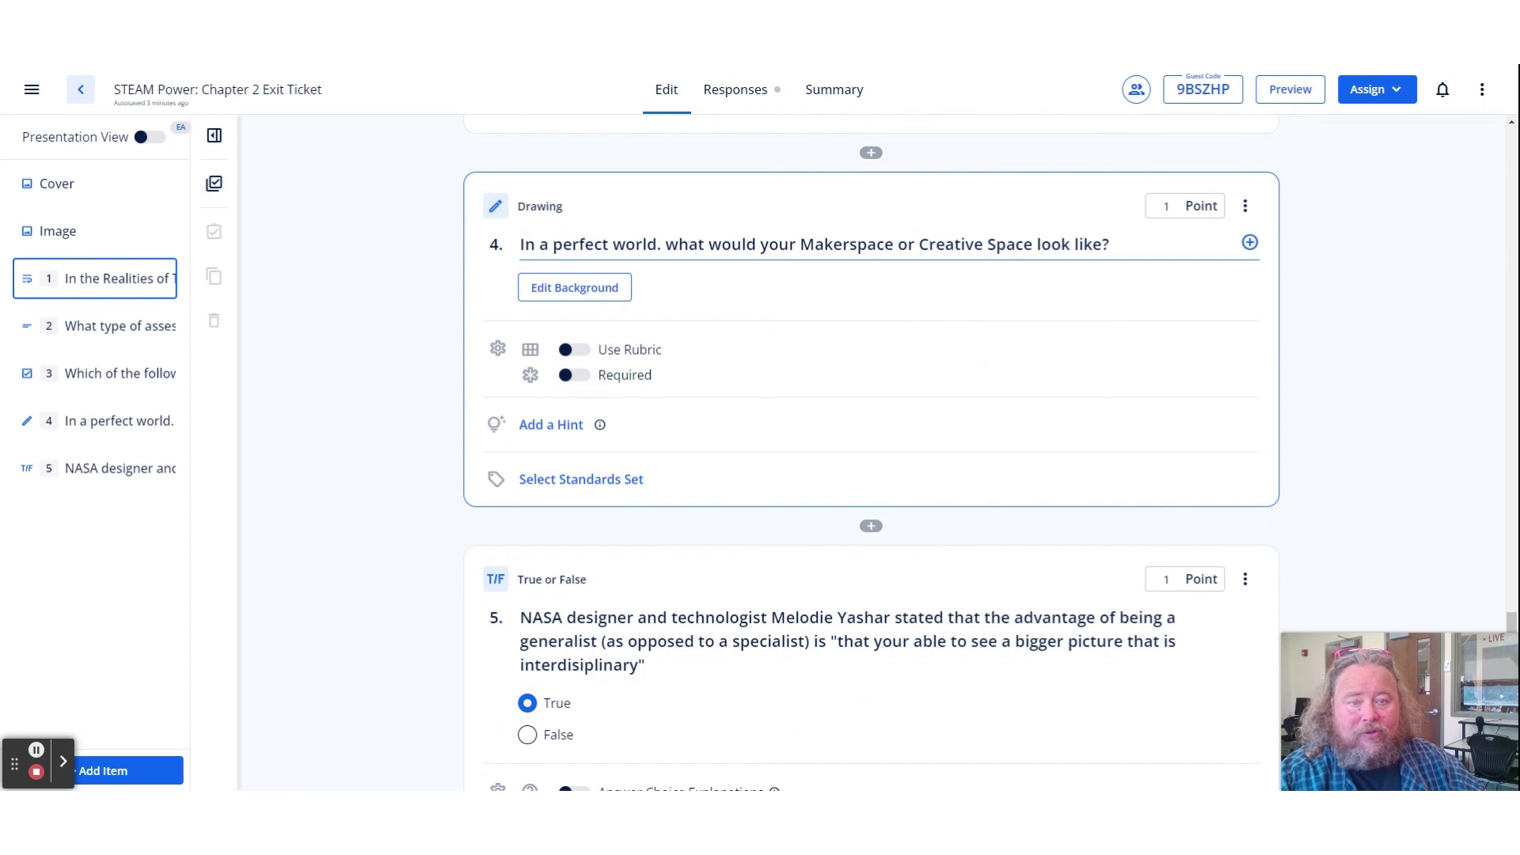
{"action": "left_click", "coordinate": [451, 333]}
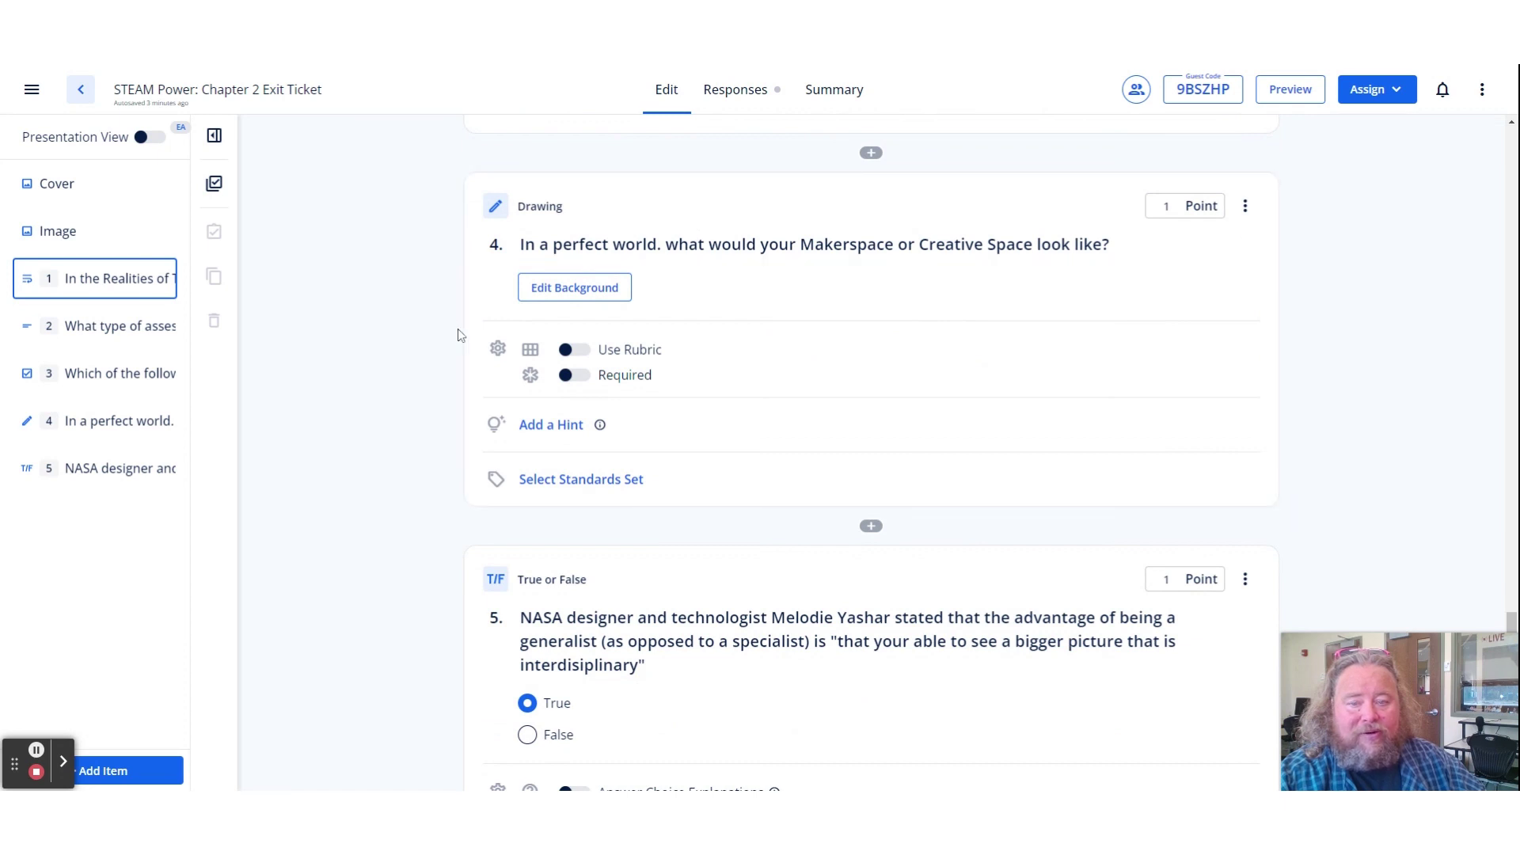
{"action": "scroll", "coordinate": [457, 334], "scroll_direction": "down", "scroll_amount": 4}
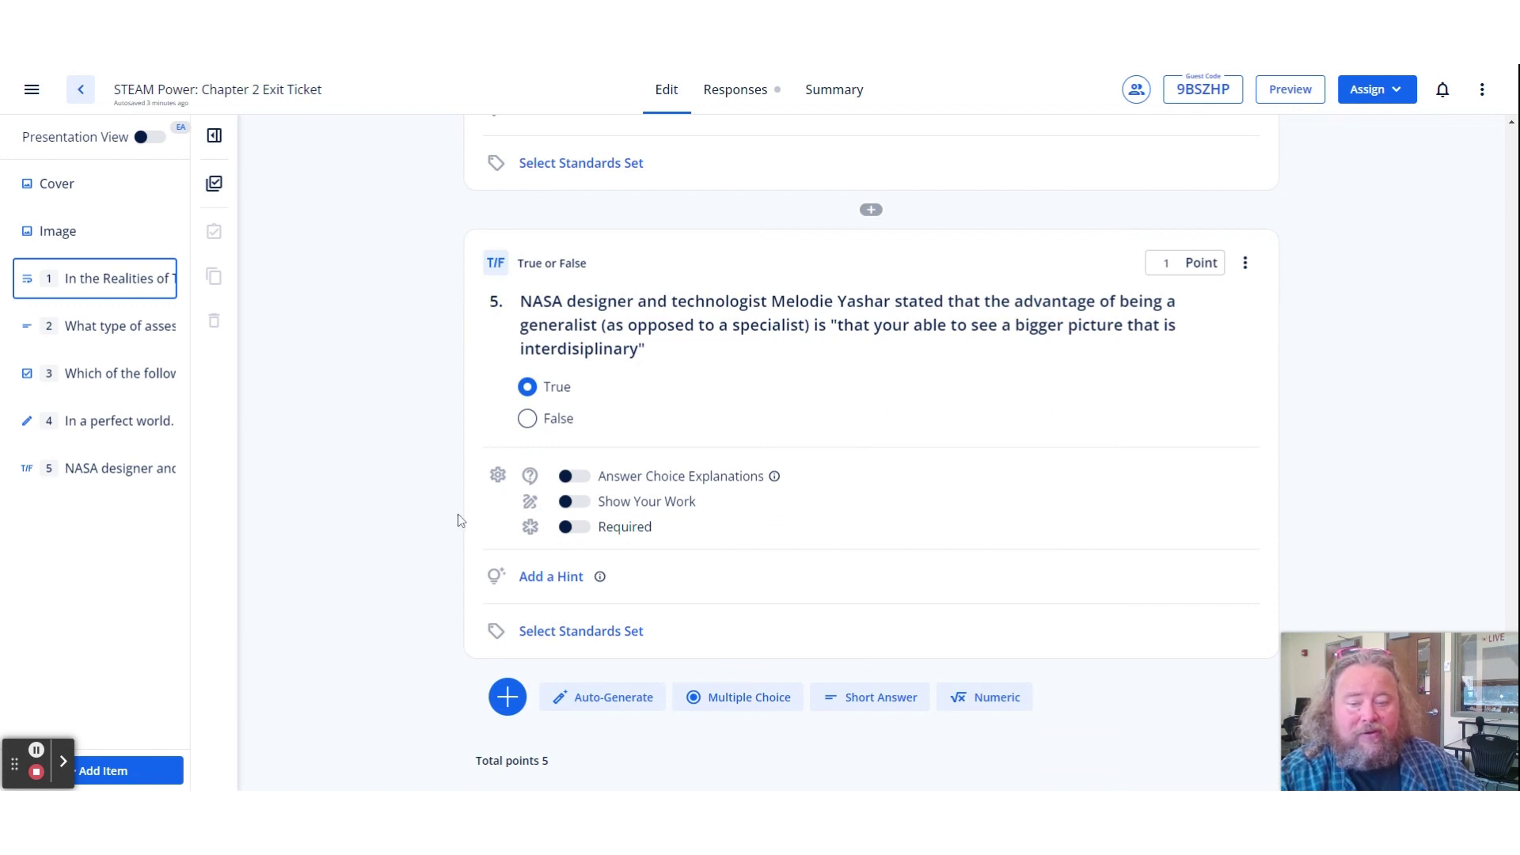
{"action": "scroll", "coordinate": [478, 559], "scroll_direction": "up", "scroll_amount": 3}
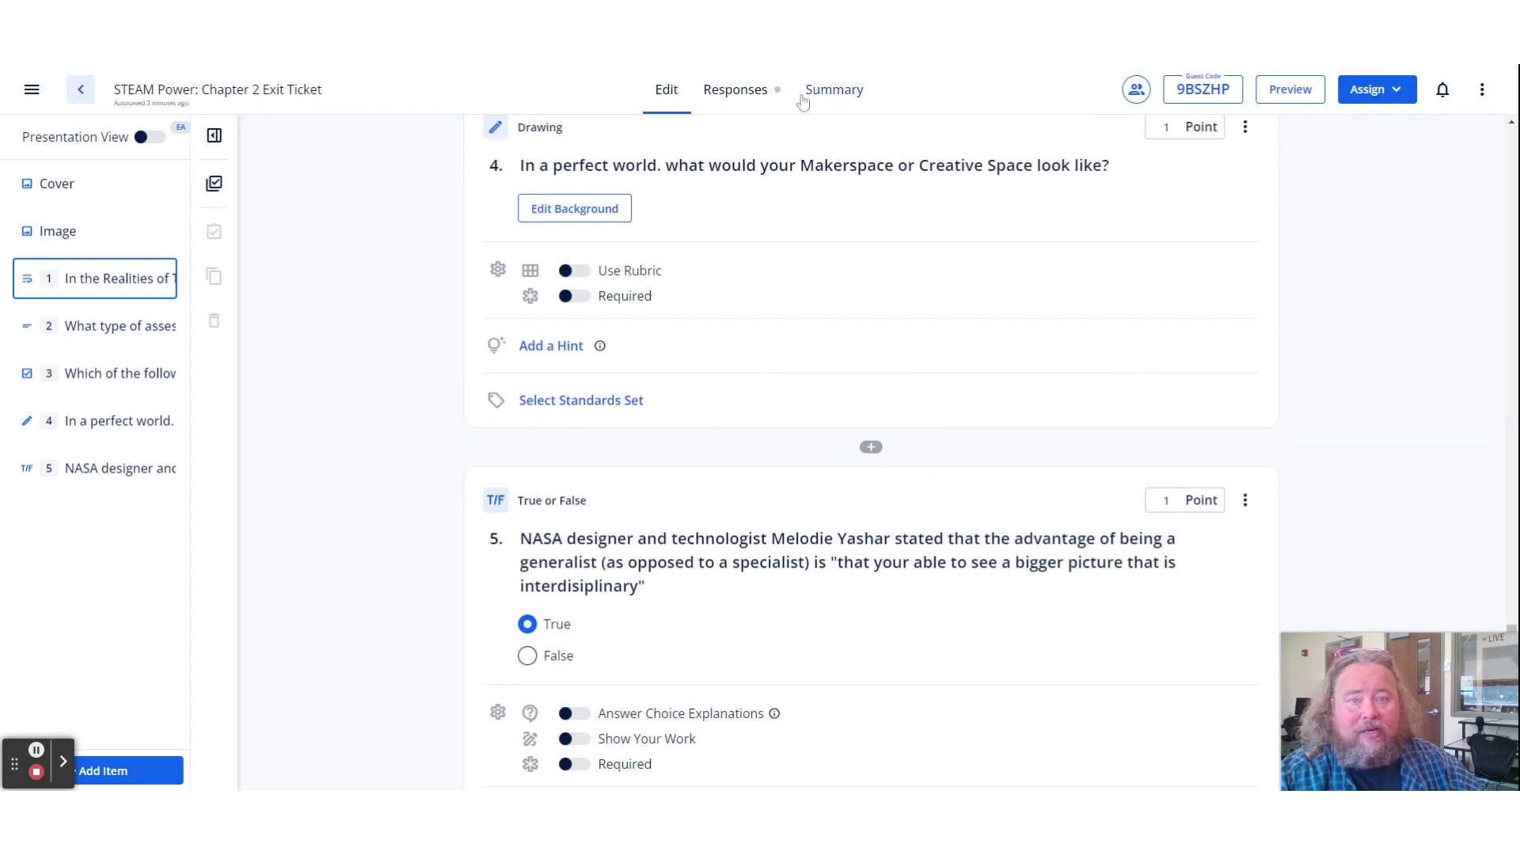
Show the exit ticket's Summary report: 3 submissions, 82% overall, no standards tagged.
{"action": "left_click", "coordinate": [833, 92]}
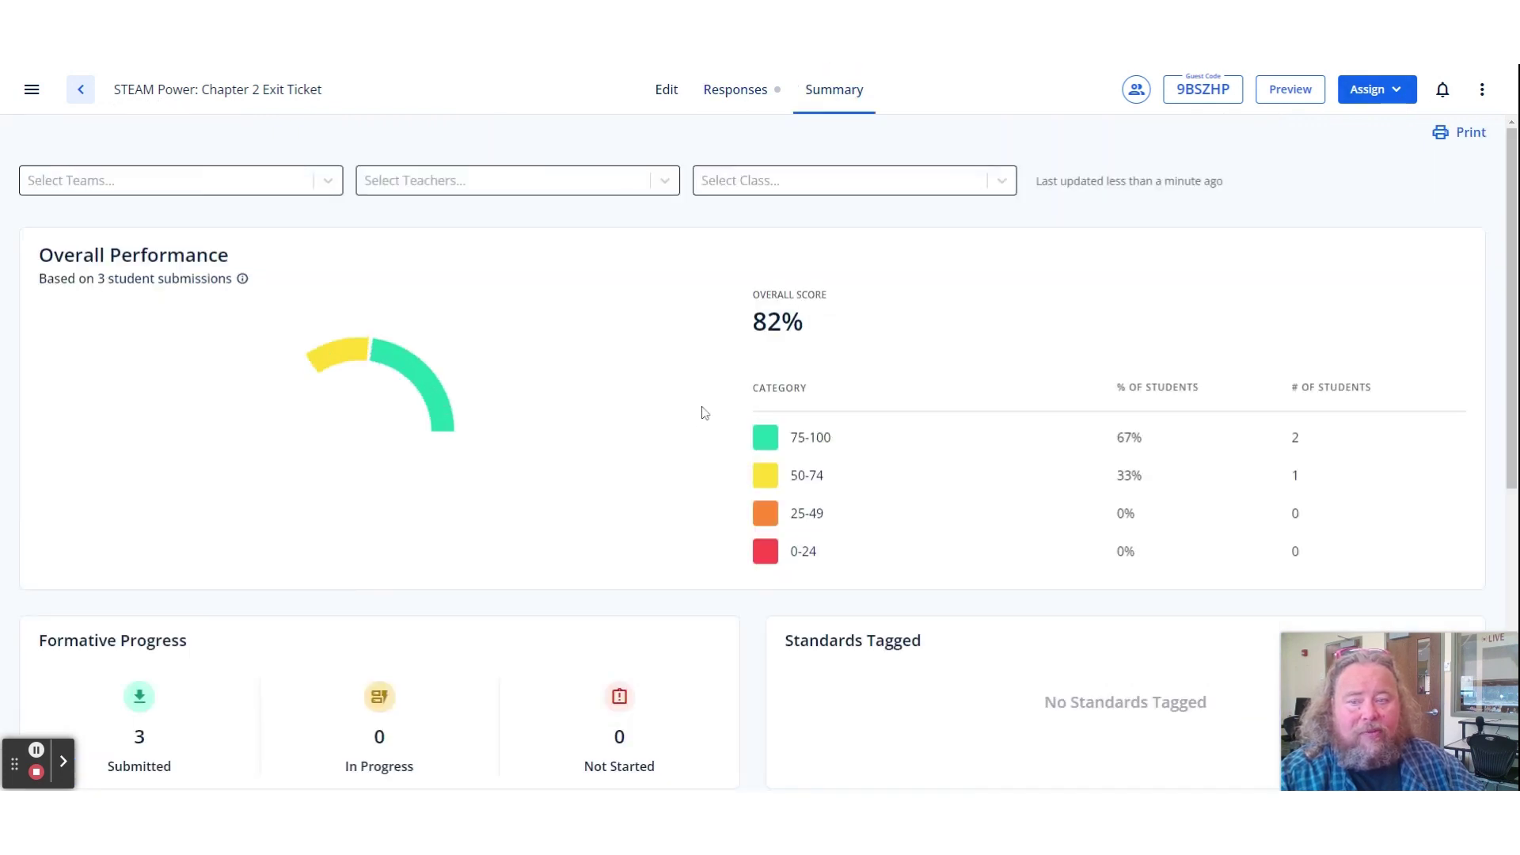
{"action": "scroll", "coordinate": [702, 410], "scroll_direction": "down", "scroll_amount": 2}
{"action": "scroll", "coordinate": [704, 409], "scroll_direction": "down", "scroll_amount": 3}
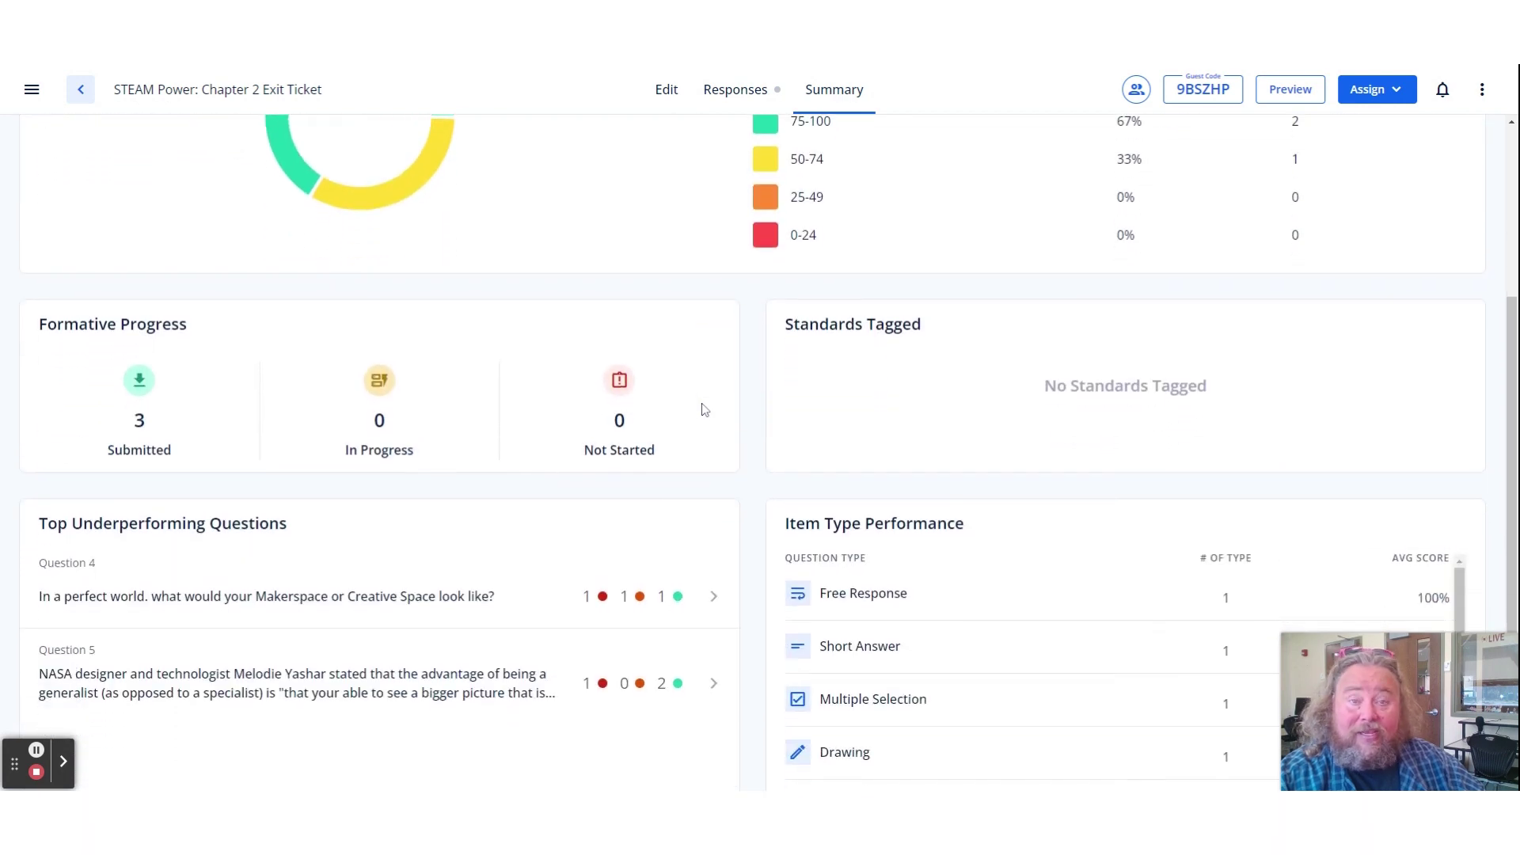
{"action": "scroll", "coordinate": [332, 217], "scroll_direction": "up", "scroll_amount": 3}
{"action": "left_click", "coordinate": [32, 89]}
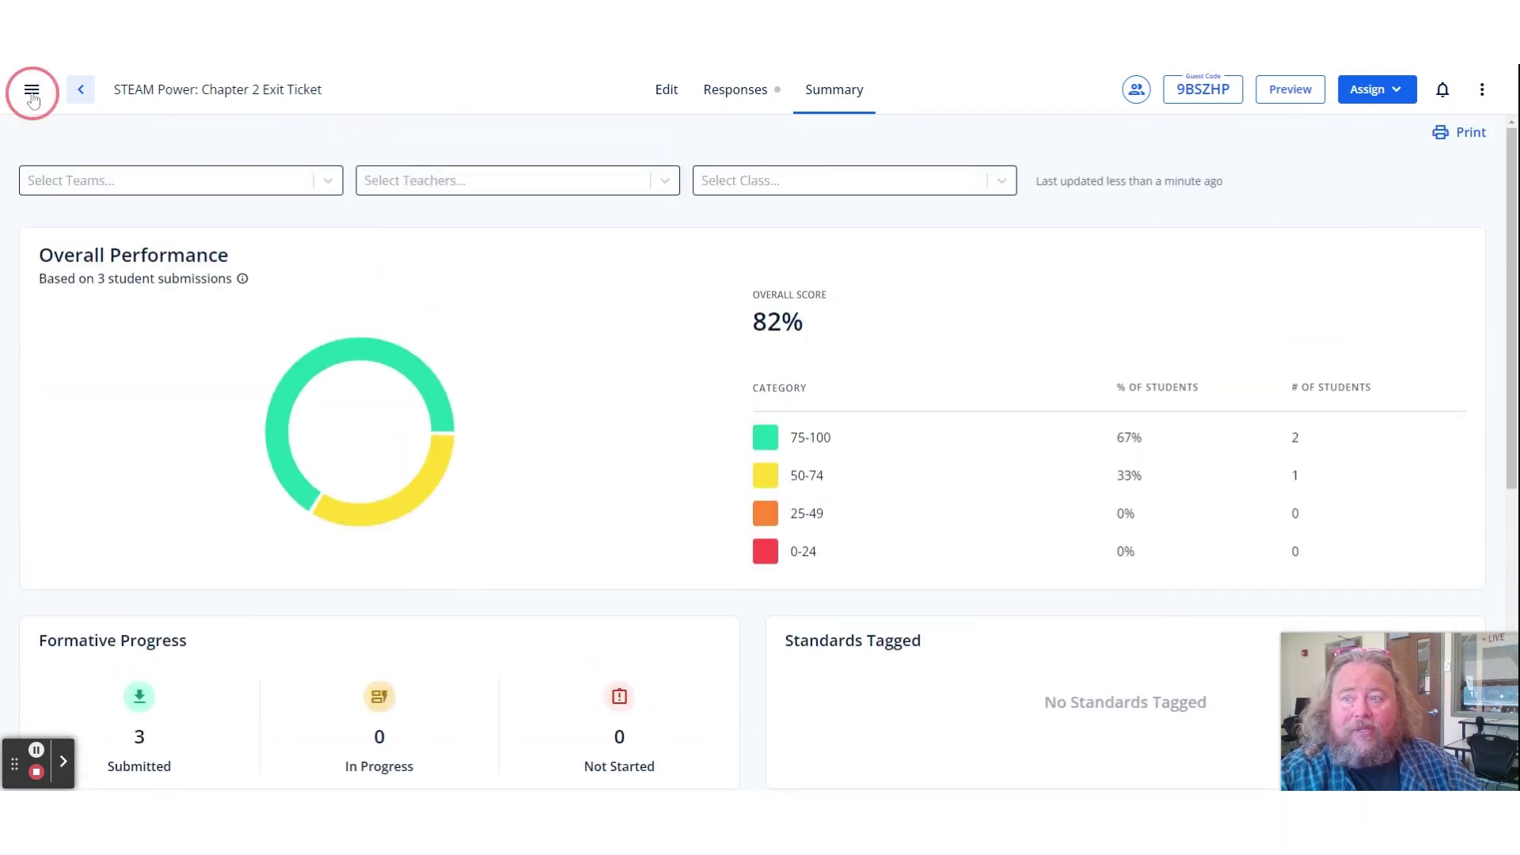
Browse existing practice sets such as Spanish Numbers 1-10 and Spanish Colors.
{"action": "left_click", "coordinate": [84, 229]}
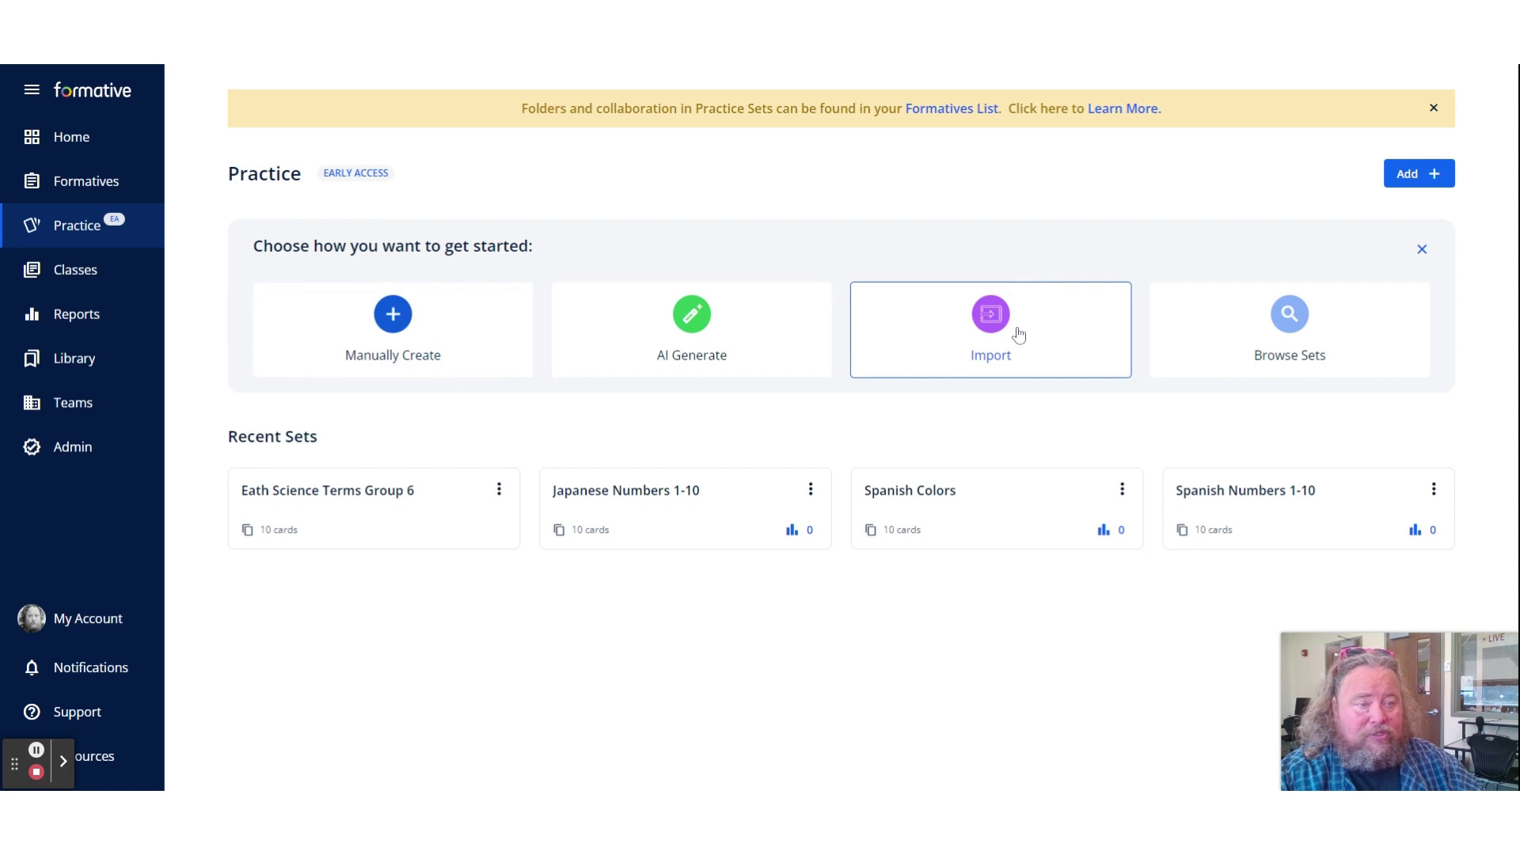
{"action": "left_click", "coordinate": [1300, 333]}
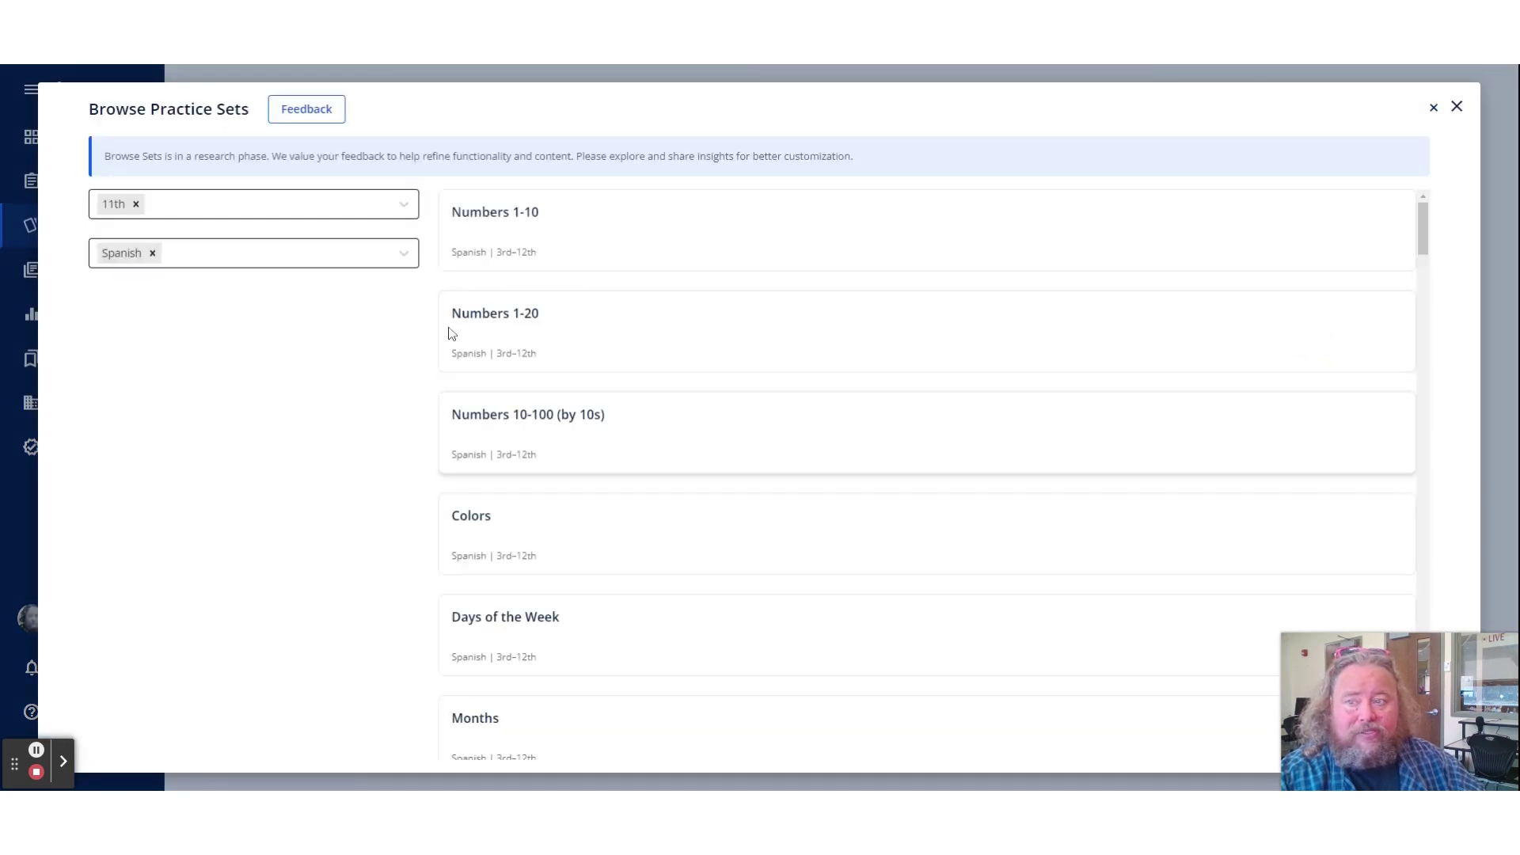
Change the practice set subject filter from Spanish to French, close the browser, and start a new set.
{"action": "left_click", "coordinate": [153, 254]}
{"action": "left_click", "coordinate": [325, 256]}
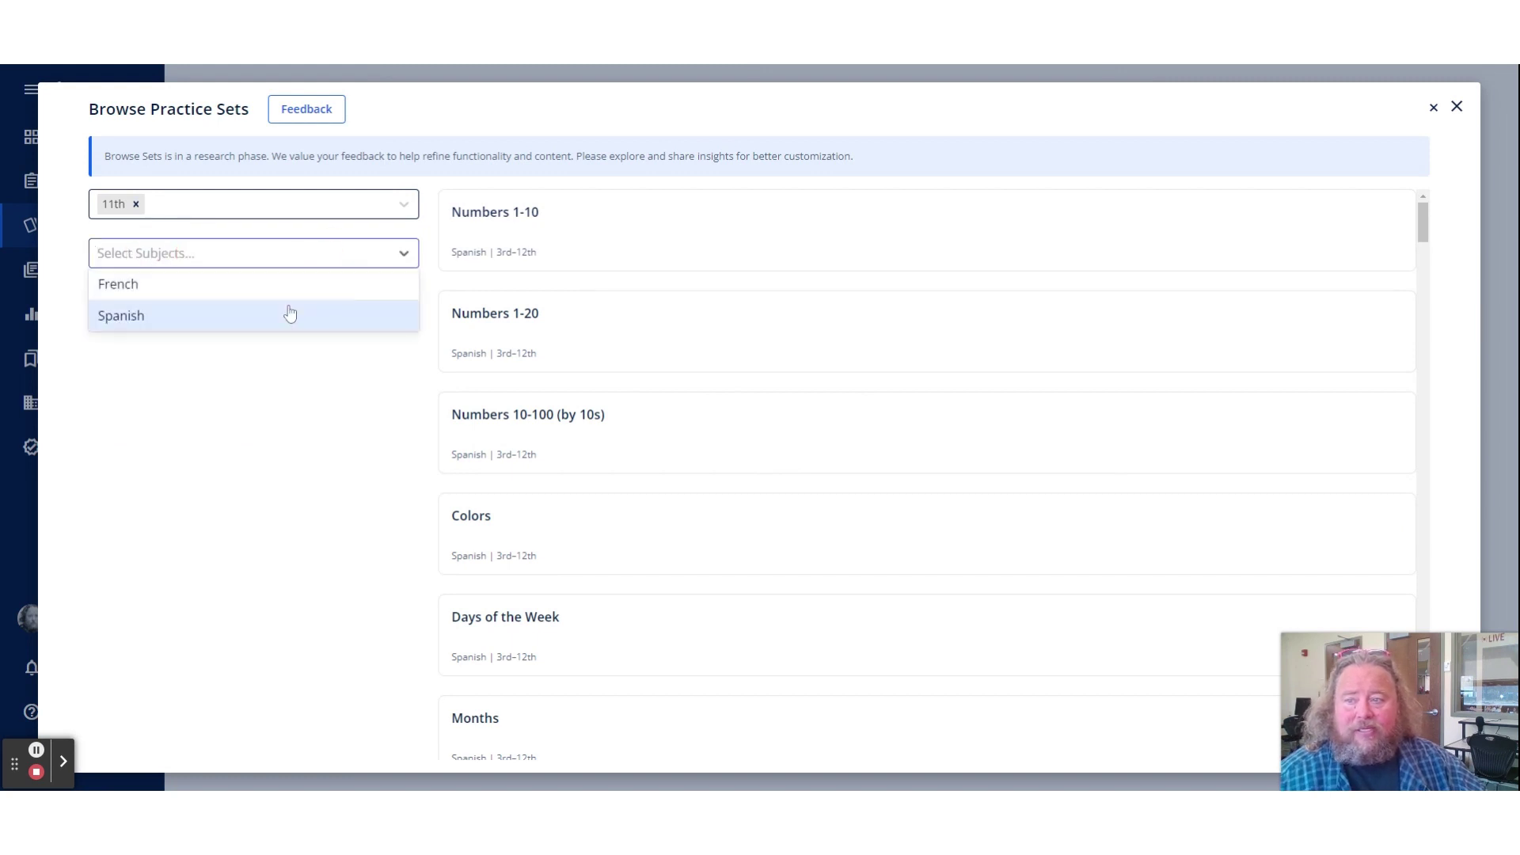
{"action": "left_click", "coordinate": [287, 283]}
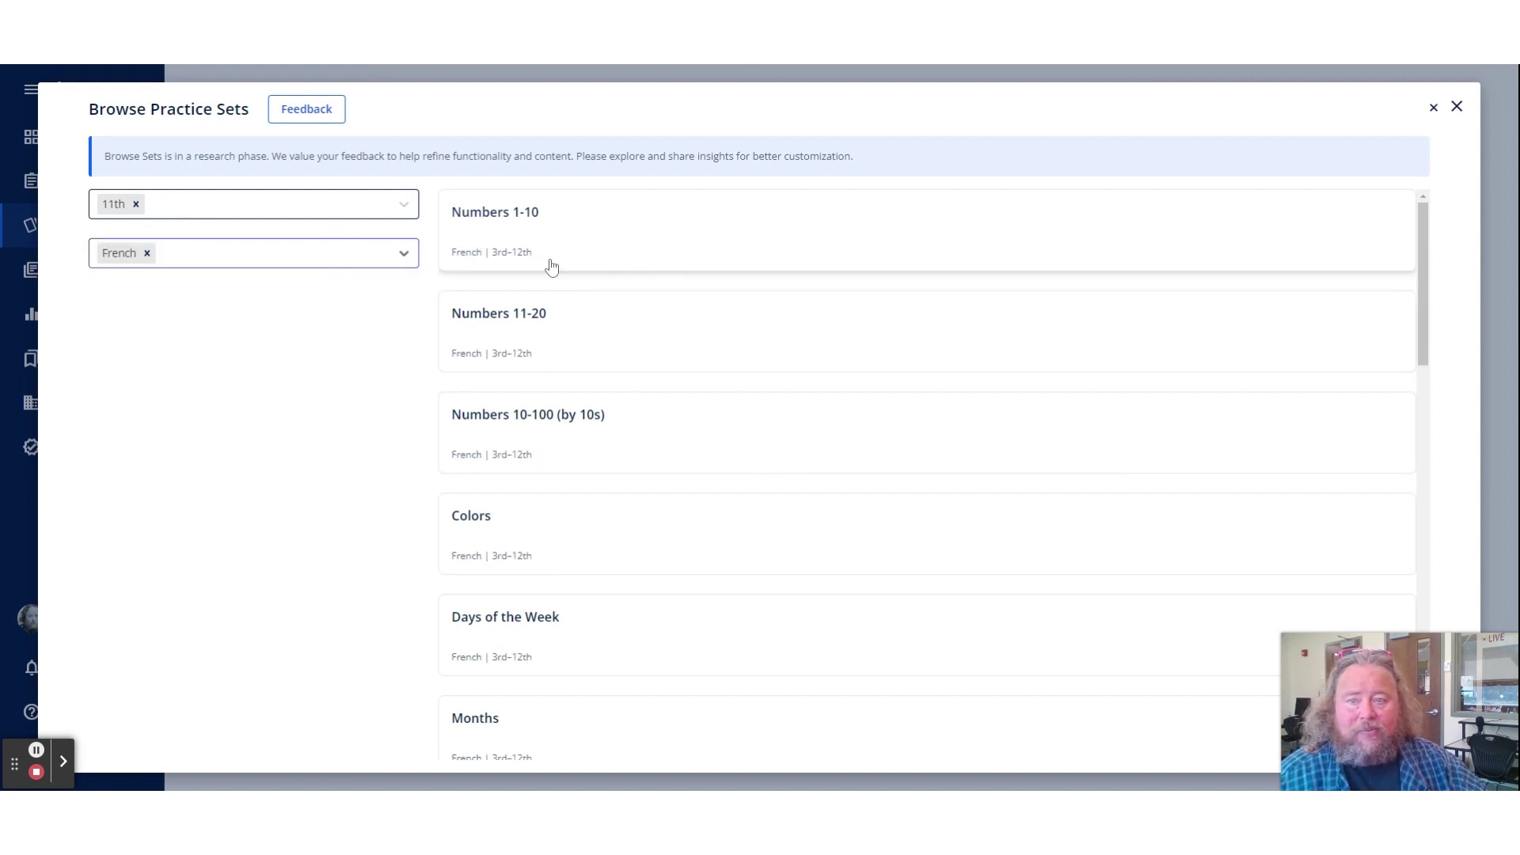
{"action": "left_click", "coordinate": [1457, 107]}
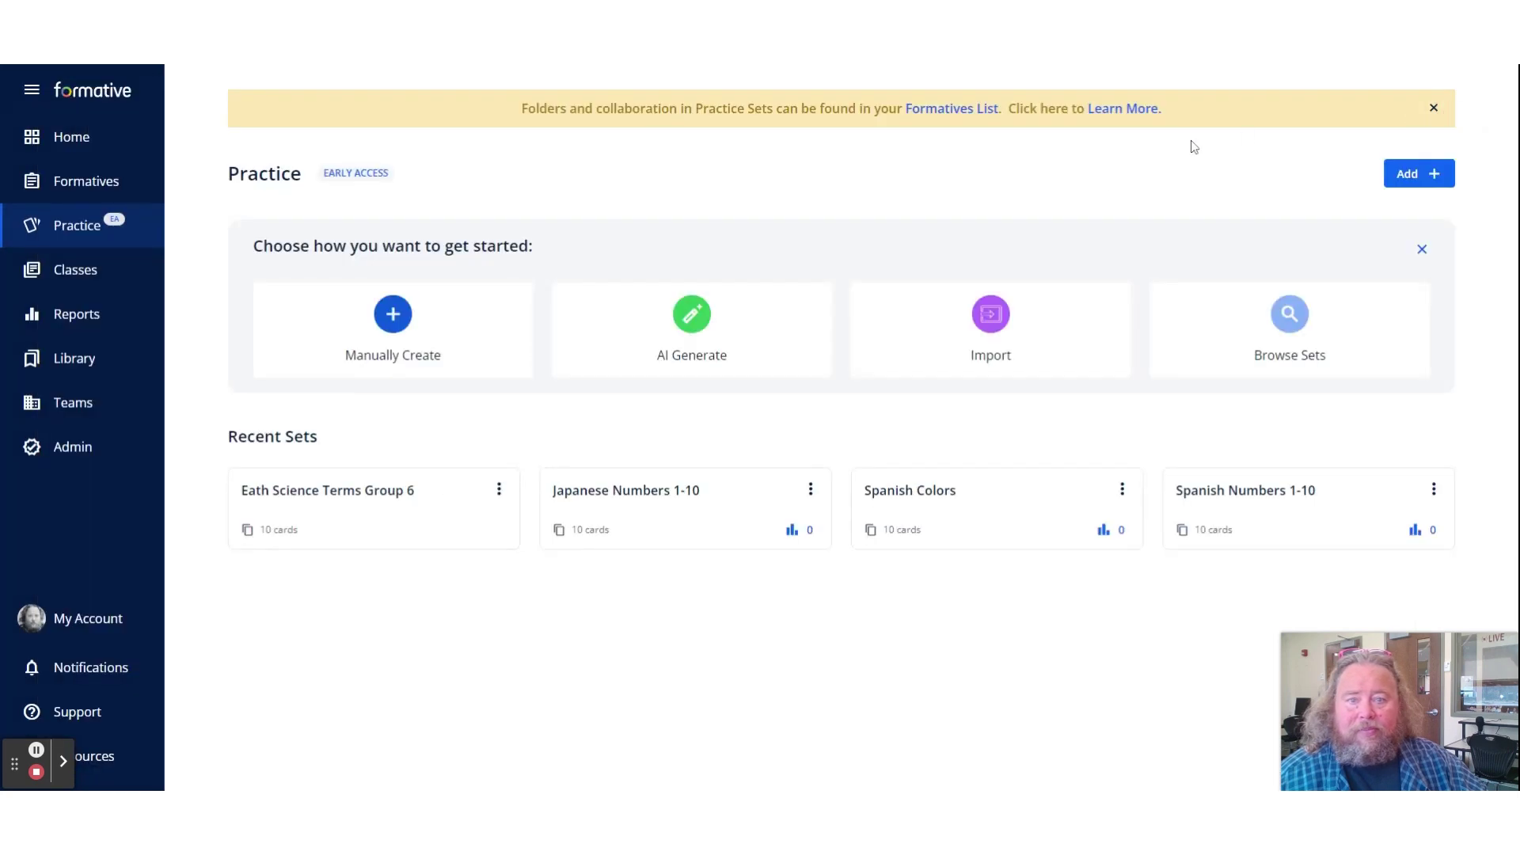
{"action": "left_click", "coordinate": [723, 337]}
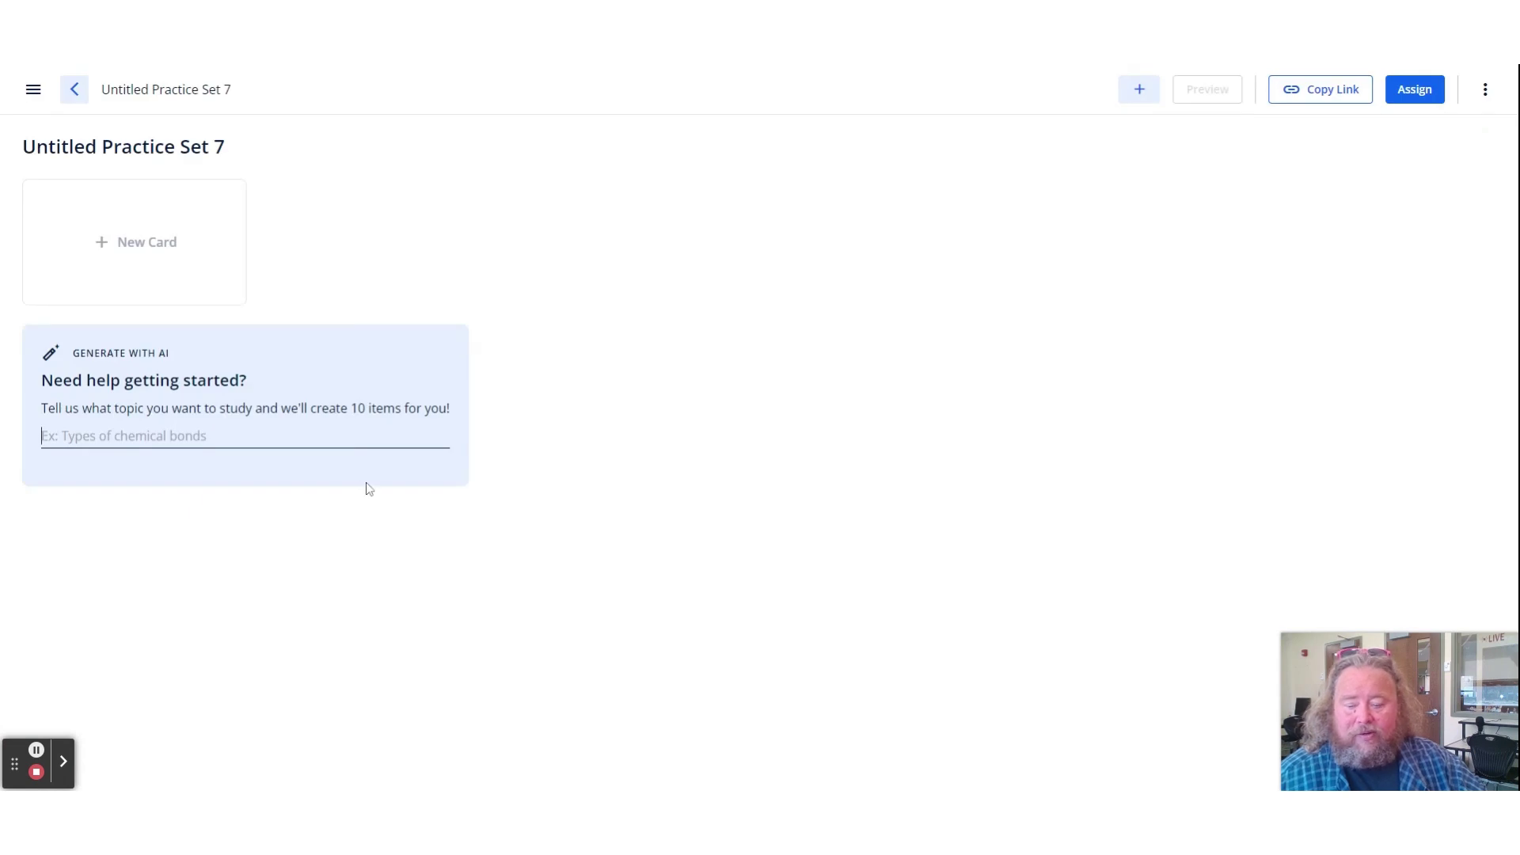
Generate 20 AI cards from the prompt 'Spanish number 1-20'.
{"action": "type", "text": "Spanish"}
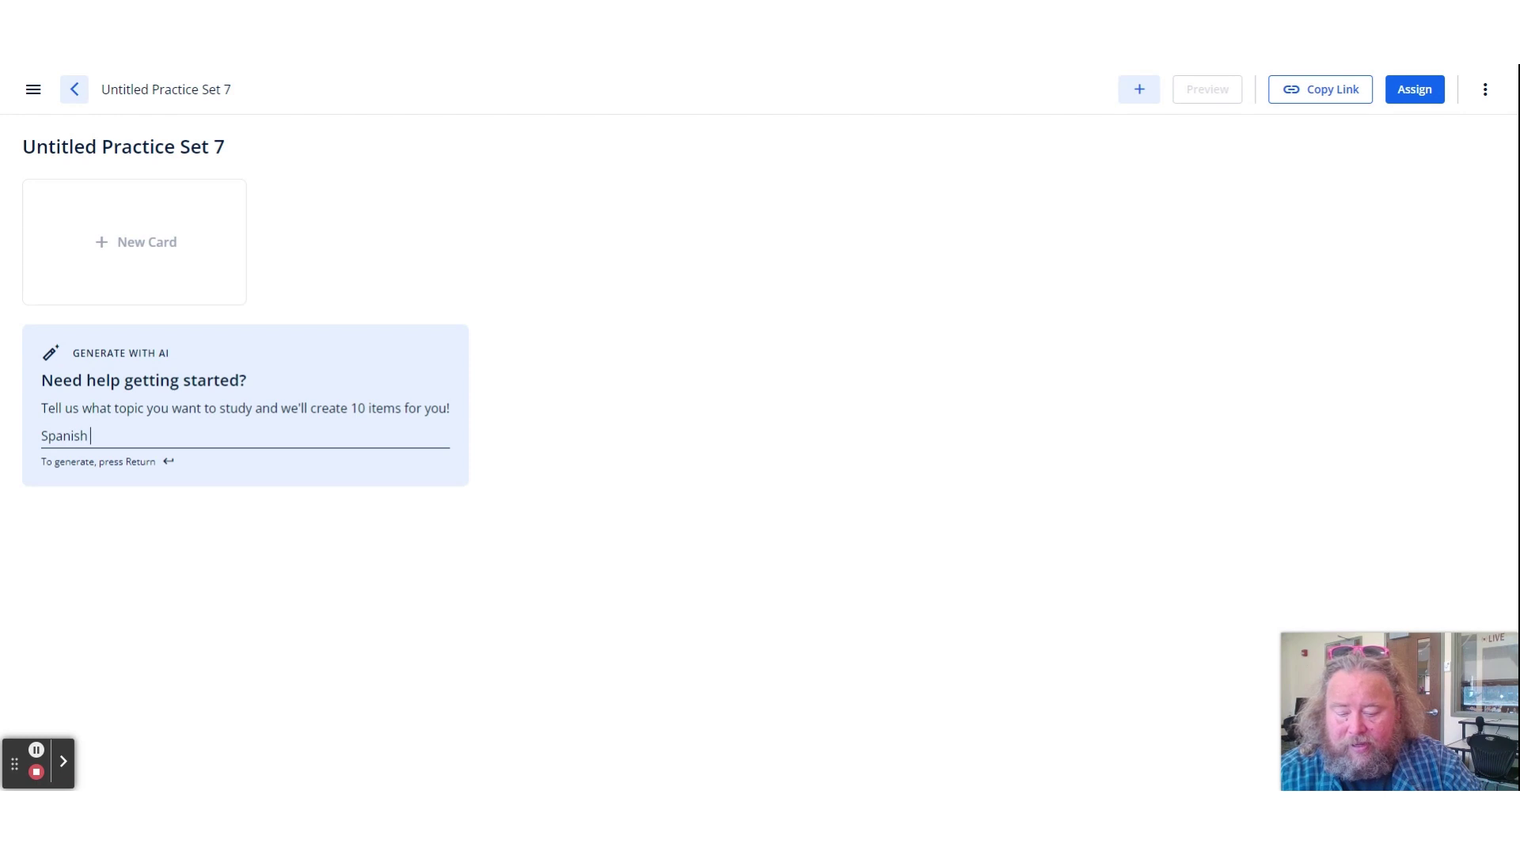
{"action": "type", "text": " number "}
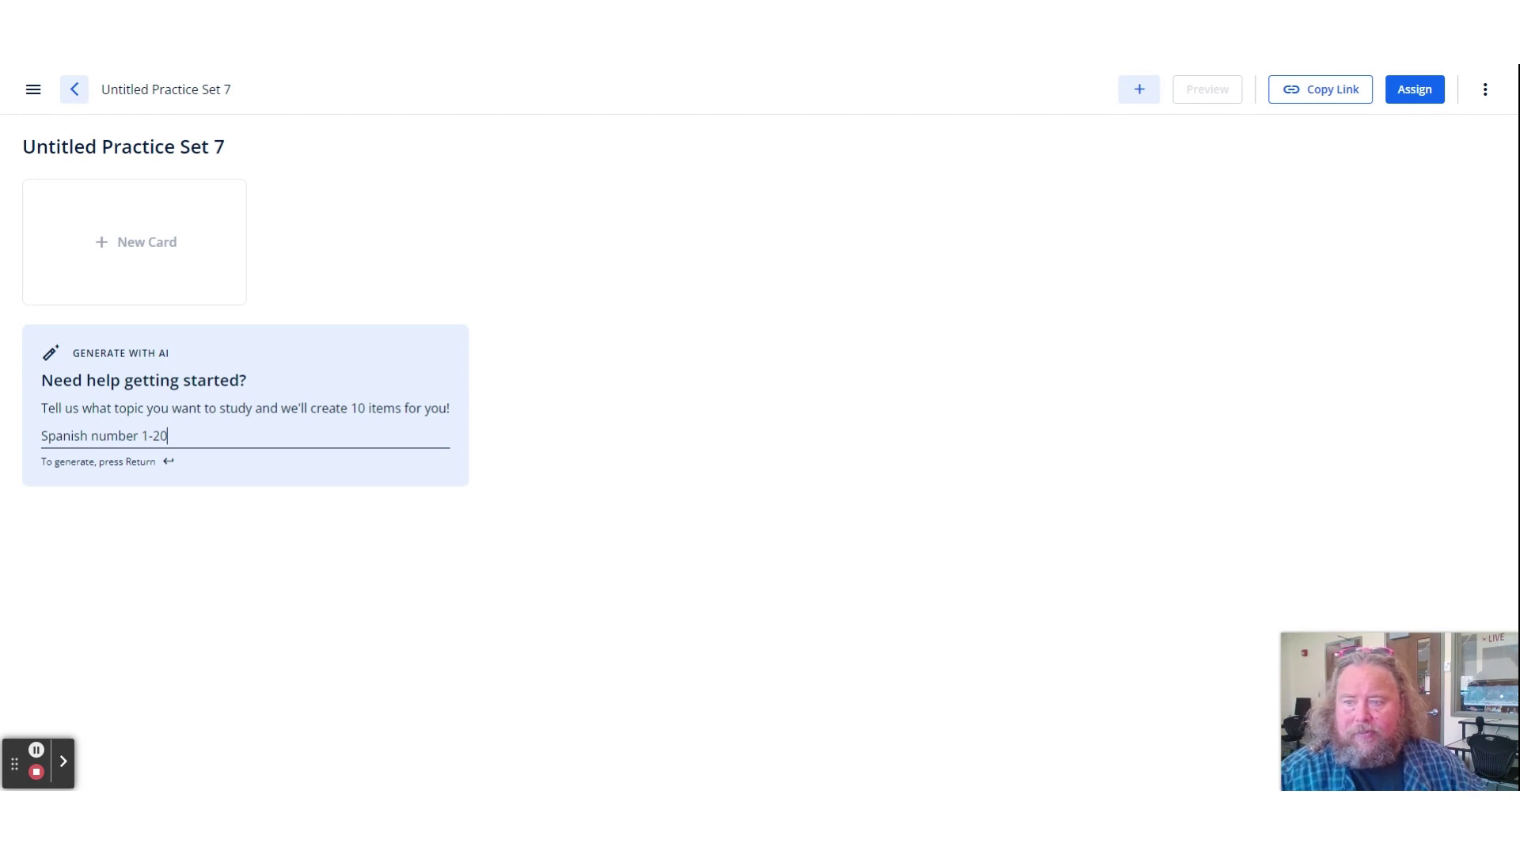
{"action": "type", "text": "1-20"}
{"action": "key", "text": "Return"}
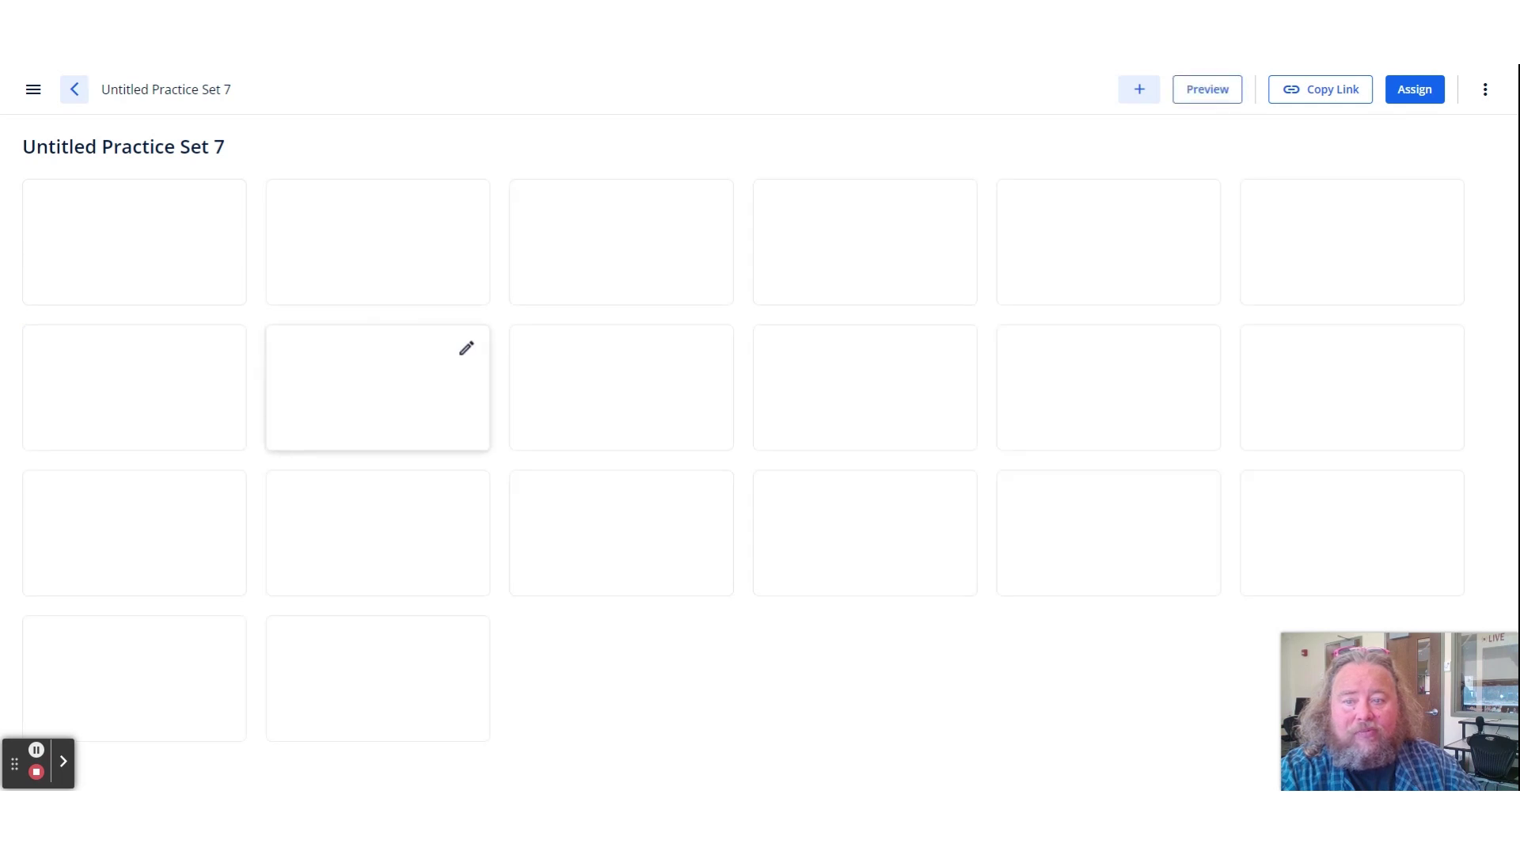
Flip the Uno, Dos and Tres cards to check their English sides.
{"action": "left_click", "coordinate": [183, 258]}
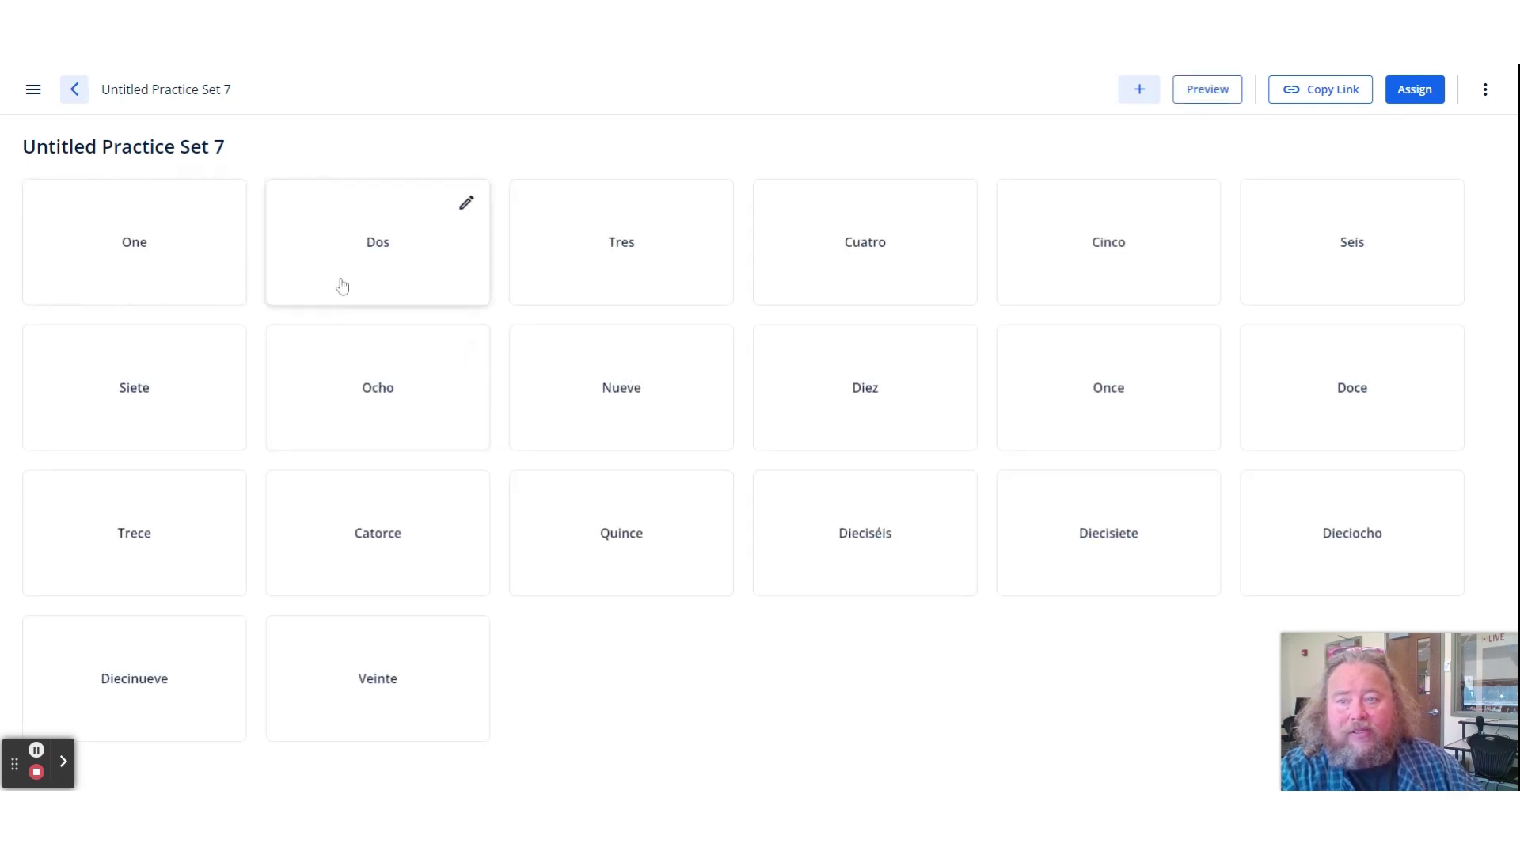
{"action": "left_click", "coordinate": [183, 283]}
{"action": "left_click", "coordinate": [400, 284]}
{"action": "left_click", "coordinate": [442, 285]}
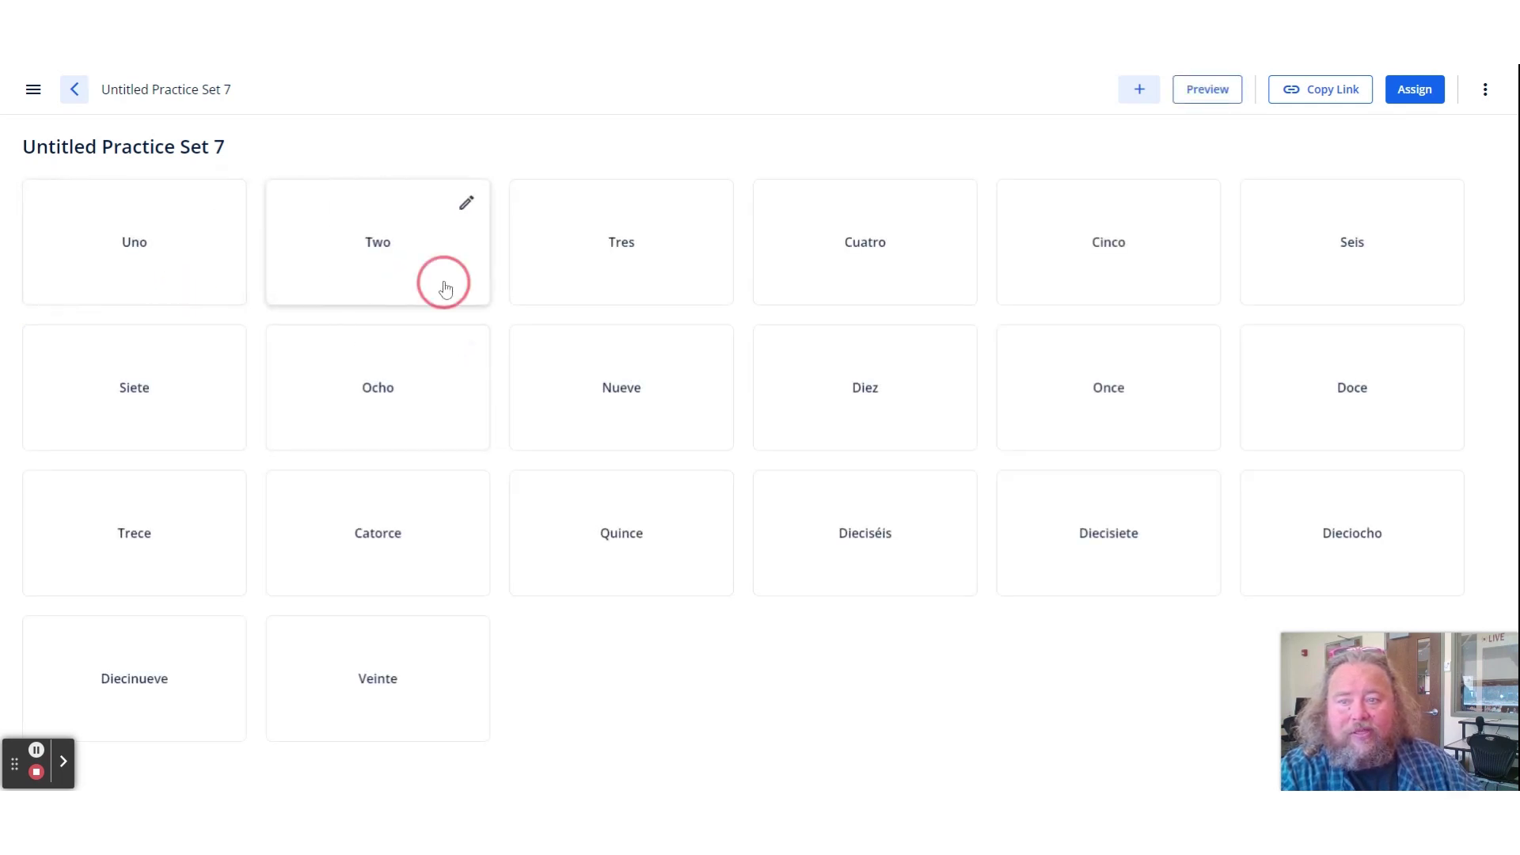
{"action": "left_click", "coordinate": [643, 287]}
{"action": "left_click", "coordinate": [643, 287]}
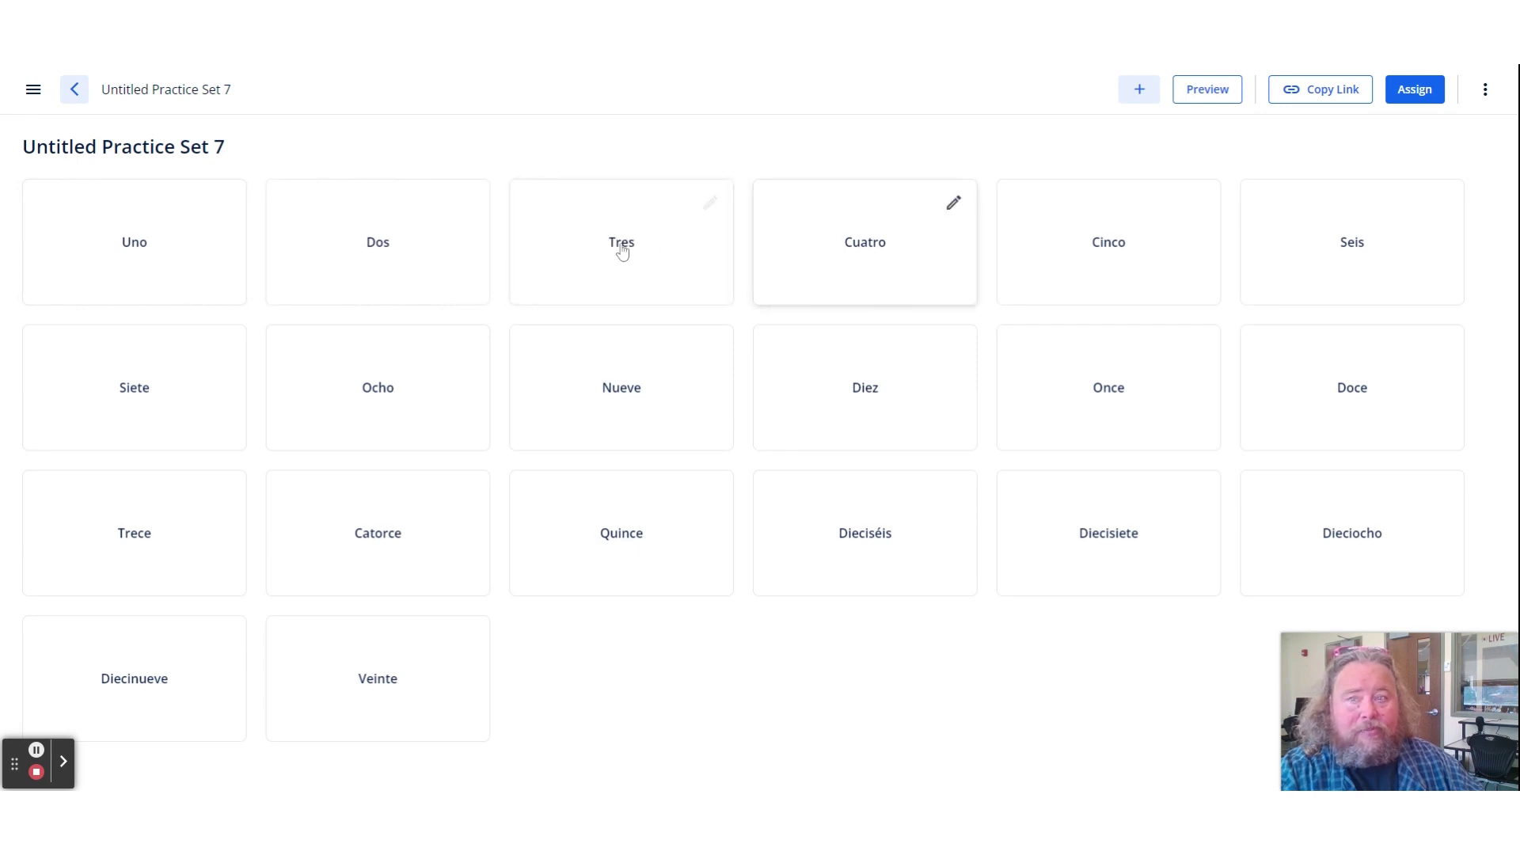
Rename the practice set to 'Spanish 1-20'.
{"action": "left_click", "coordinate": [198, 109]}
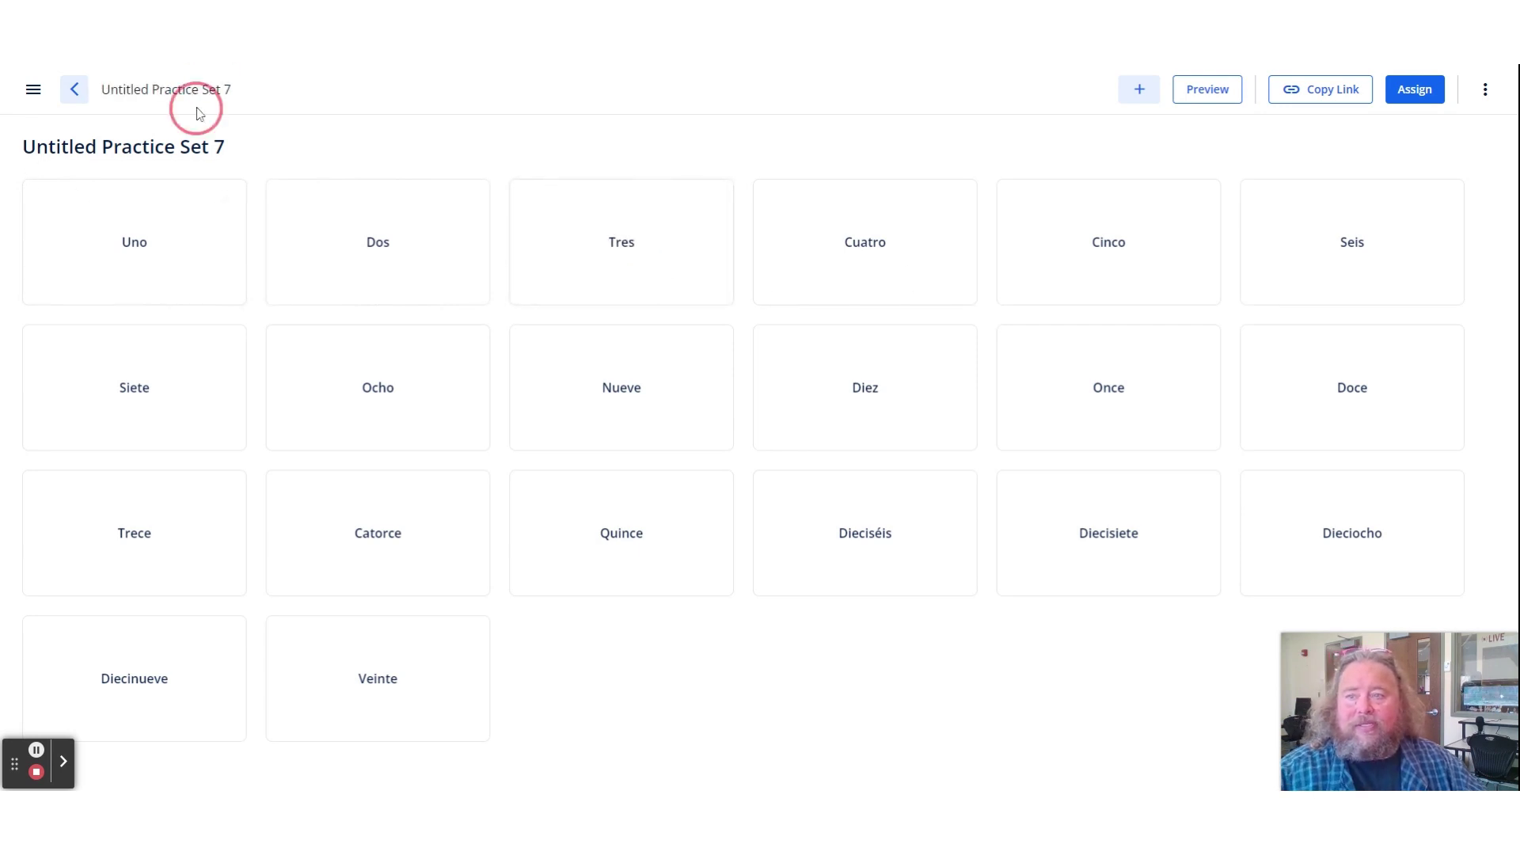
{"action": "triple_click", "coordinate": [193, 94]}
{"action": "type", "text": "Spa"}
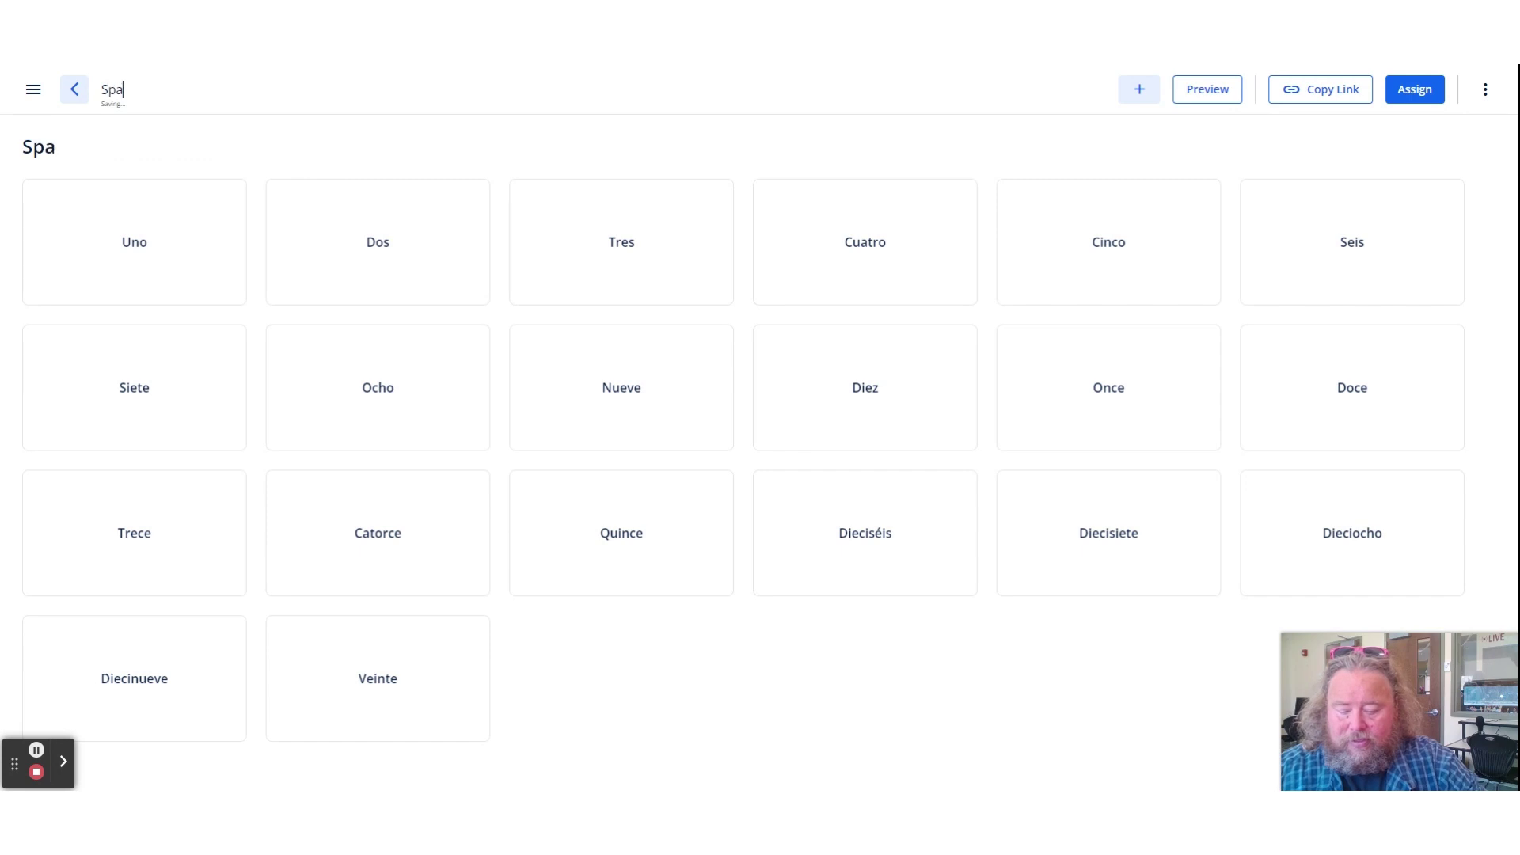
{"action": "type", "text": "nish 1-2"}
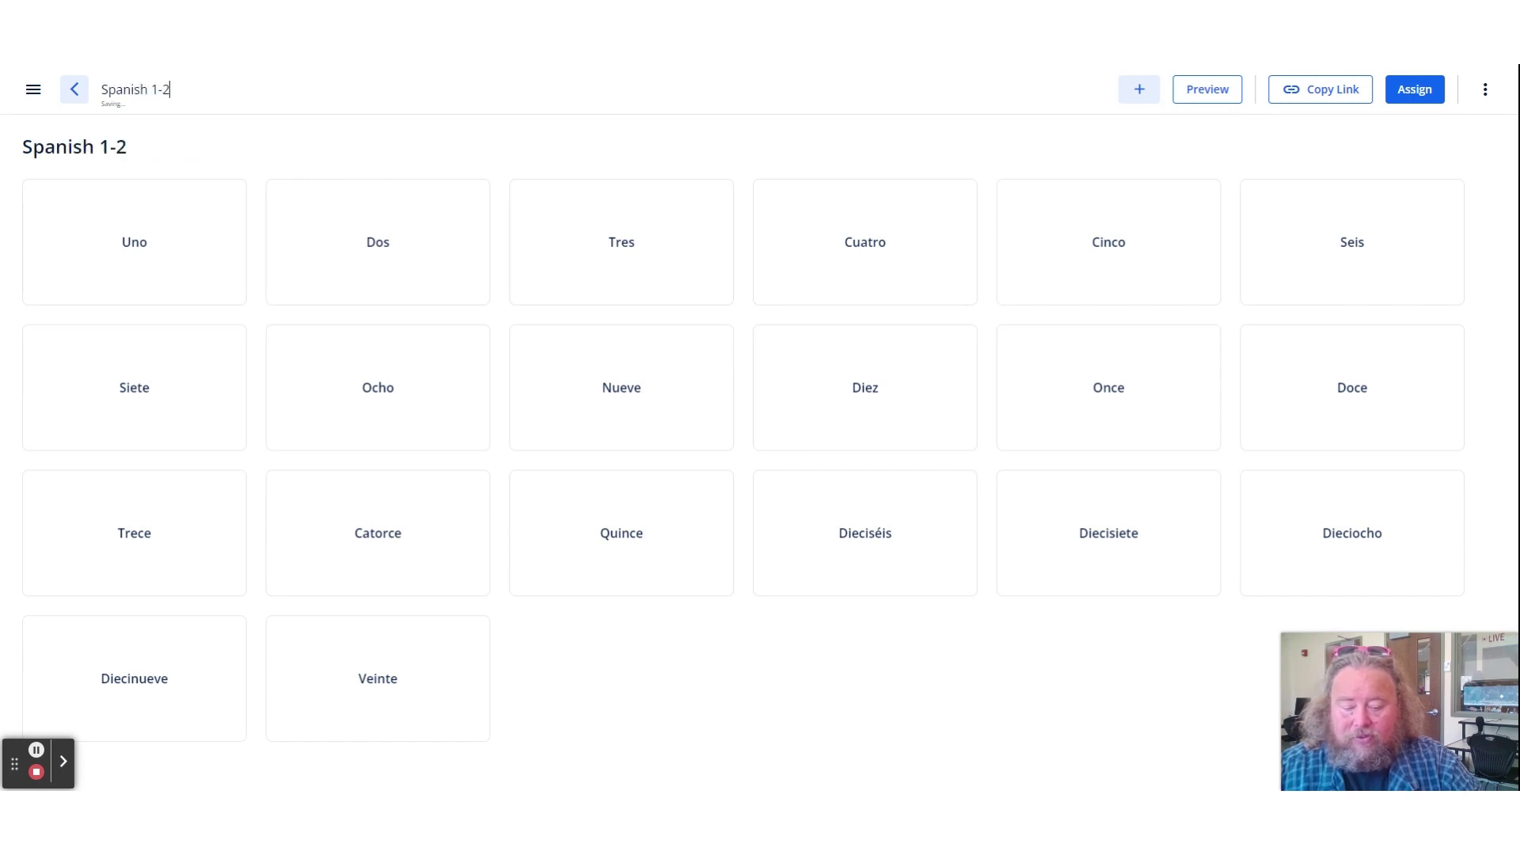
{"action": "type", "text": "0"}
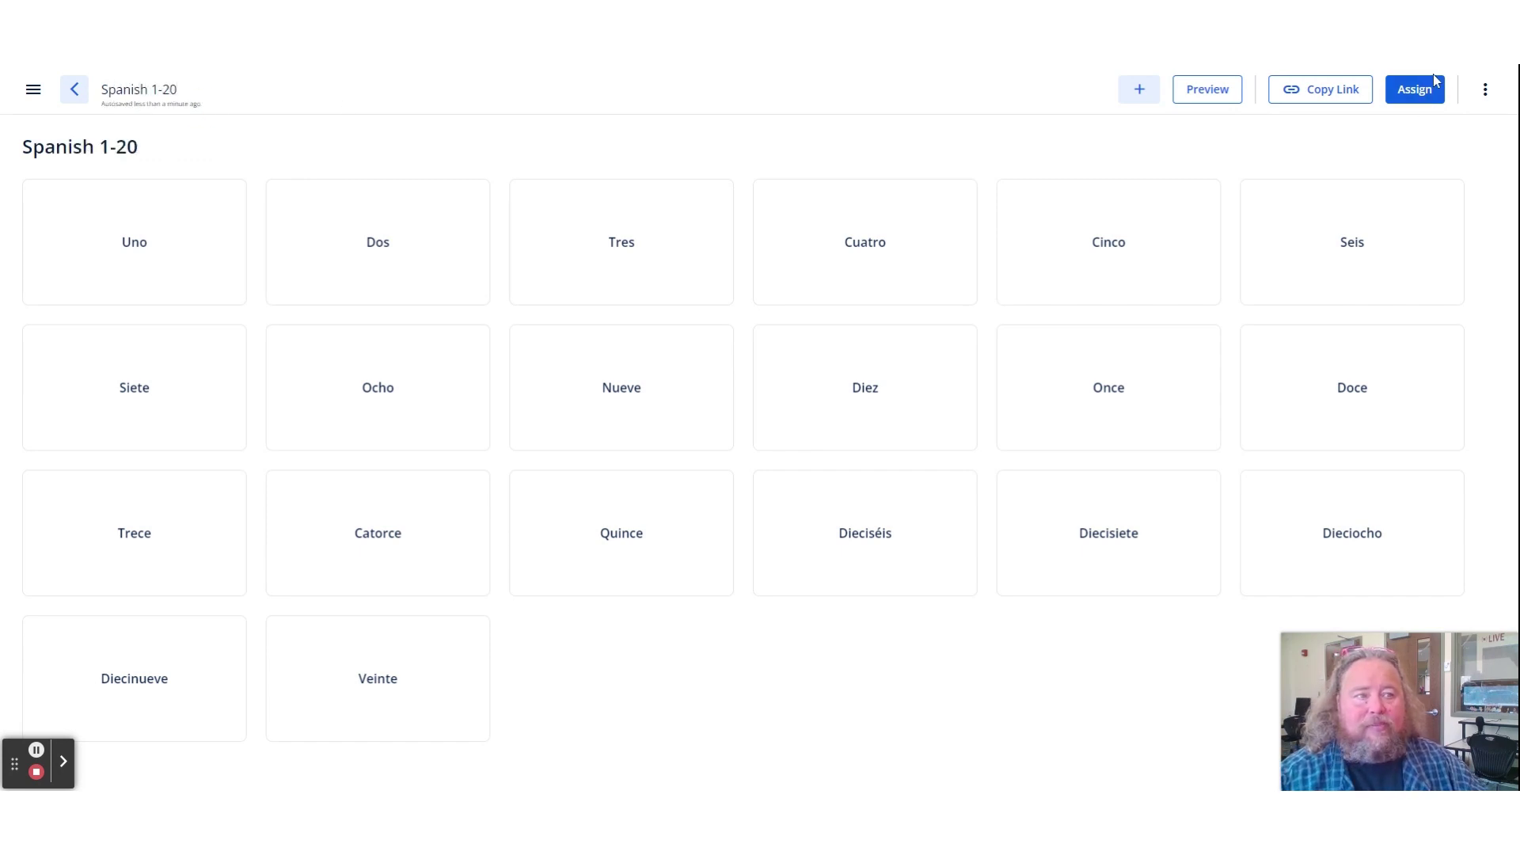
{"action": "left_click", "coordinate": [1207, 89]}
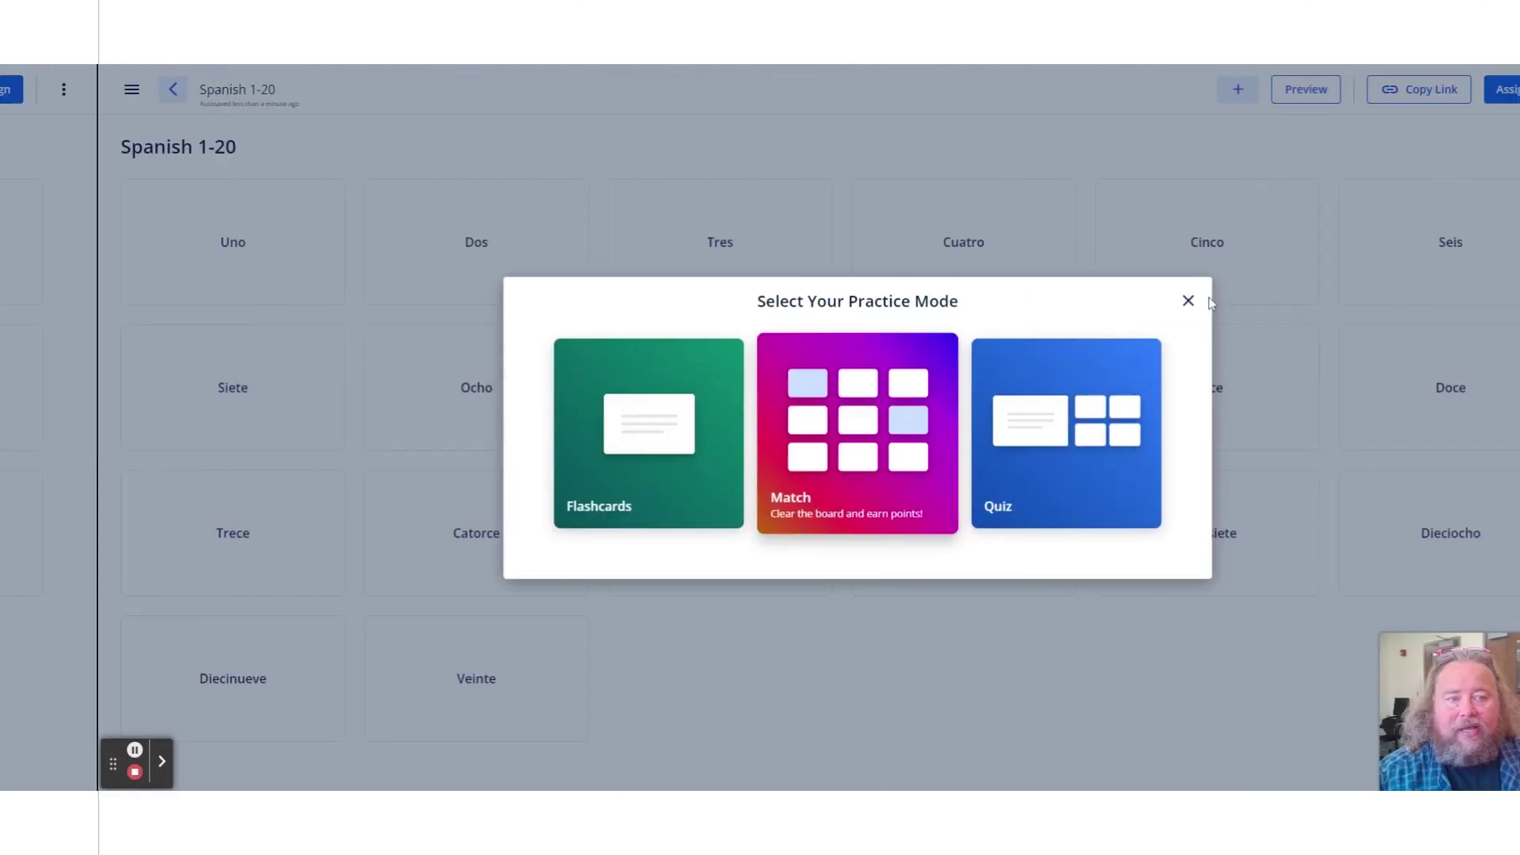
{"action": "left_click", "coordinate": [1090, 301]}
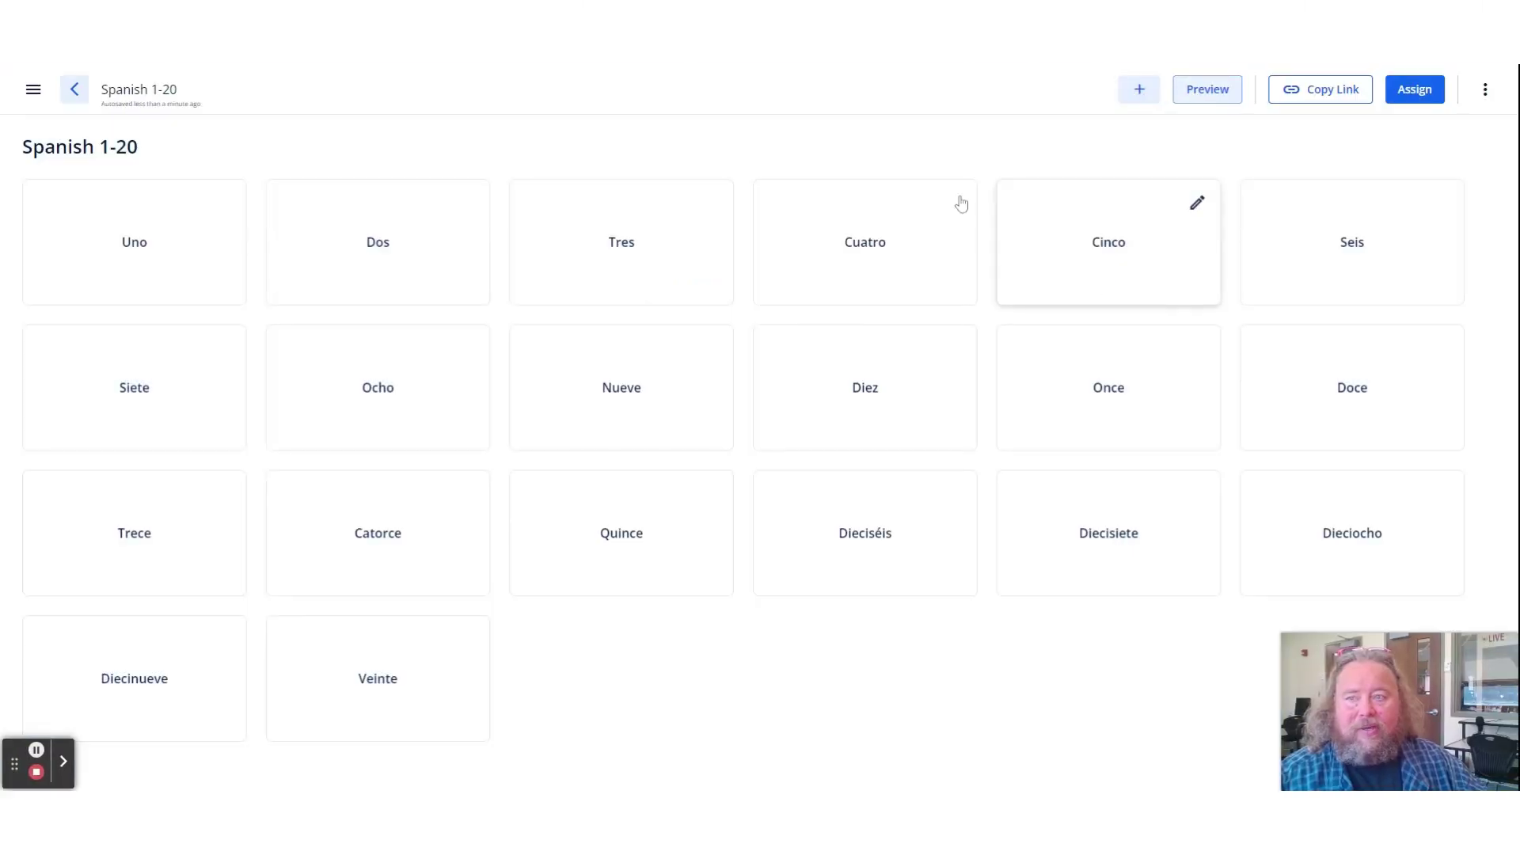
In the Library, view details of Illinois State Test Prep Items, Illustrative Mathematics and MARS tasks.
{"action": "left_click", "coordinate": [32, 89]}
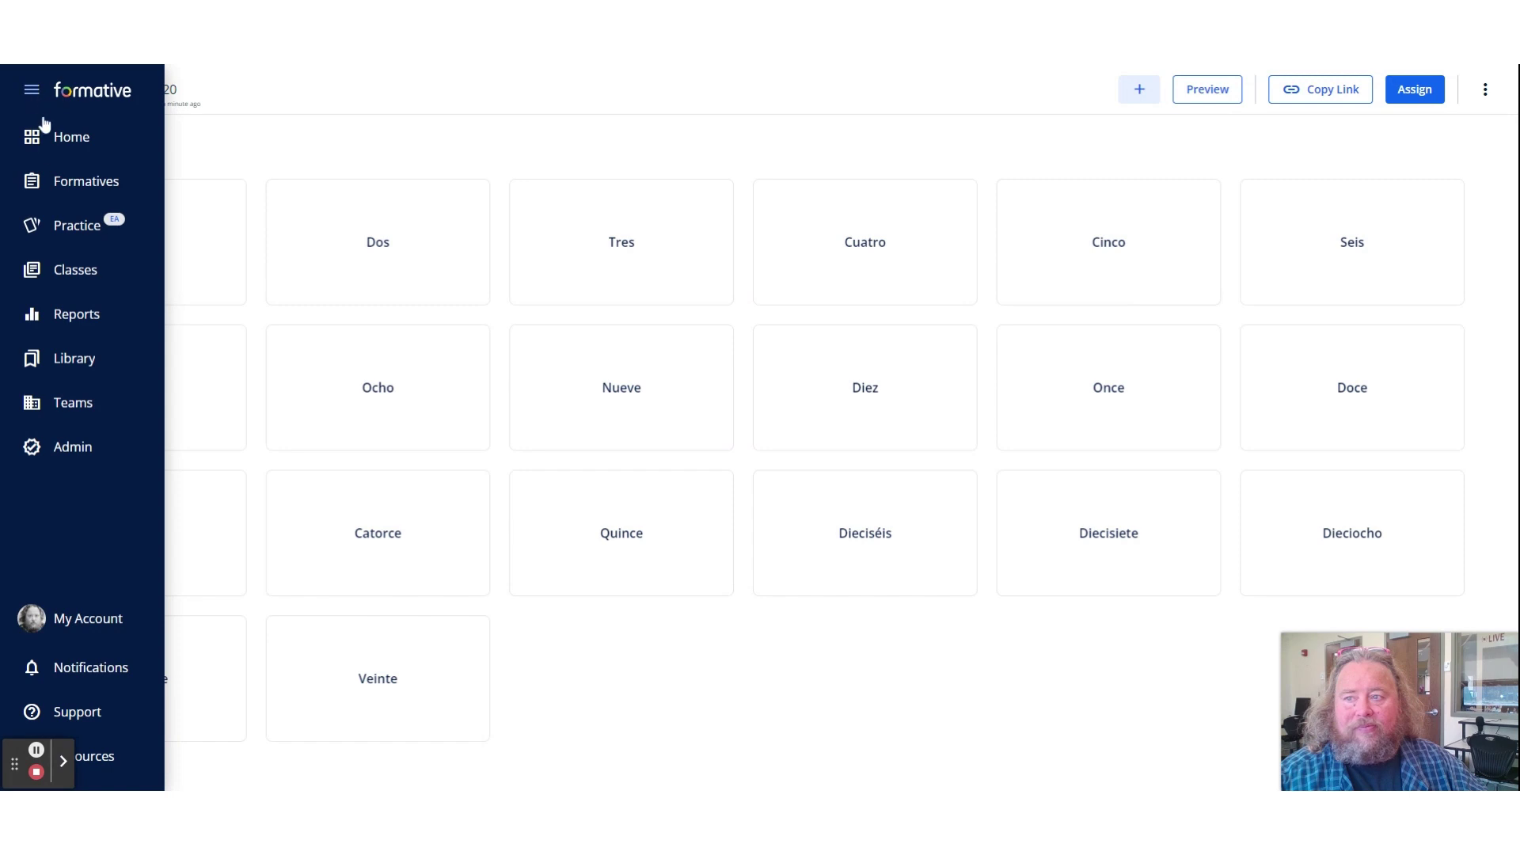
{"action": "left_click", "coordinate": [86, 371]}
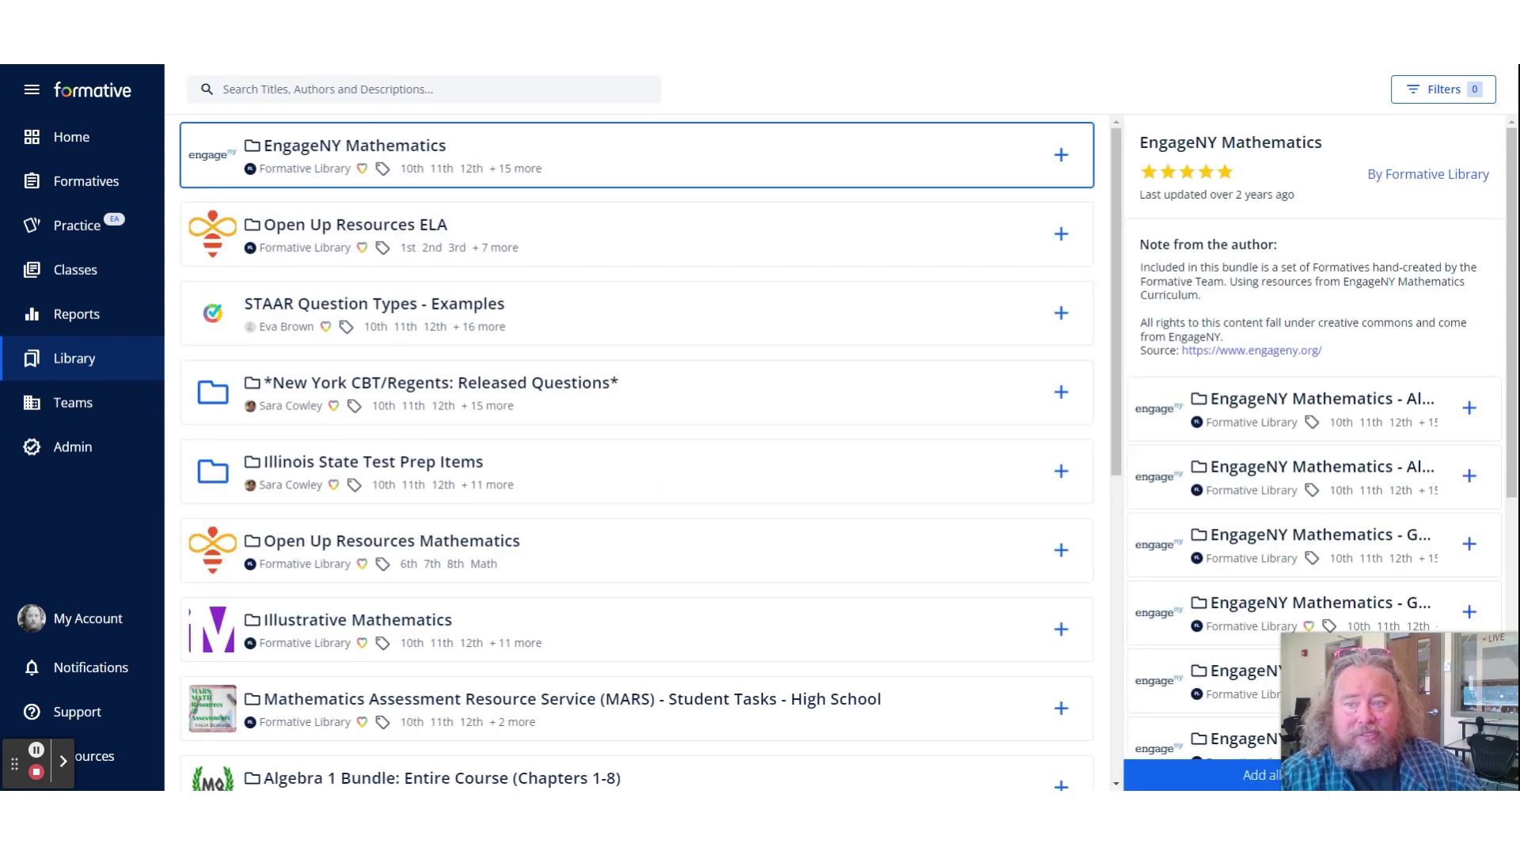
{"action": "left_click", "coordinate": [543, 484]}
{"action": "scroll", "coordinate": [530, 547], "scroll_direction": "down", "scroll_amount": 1}
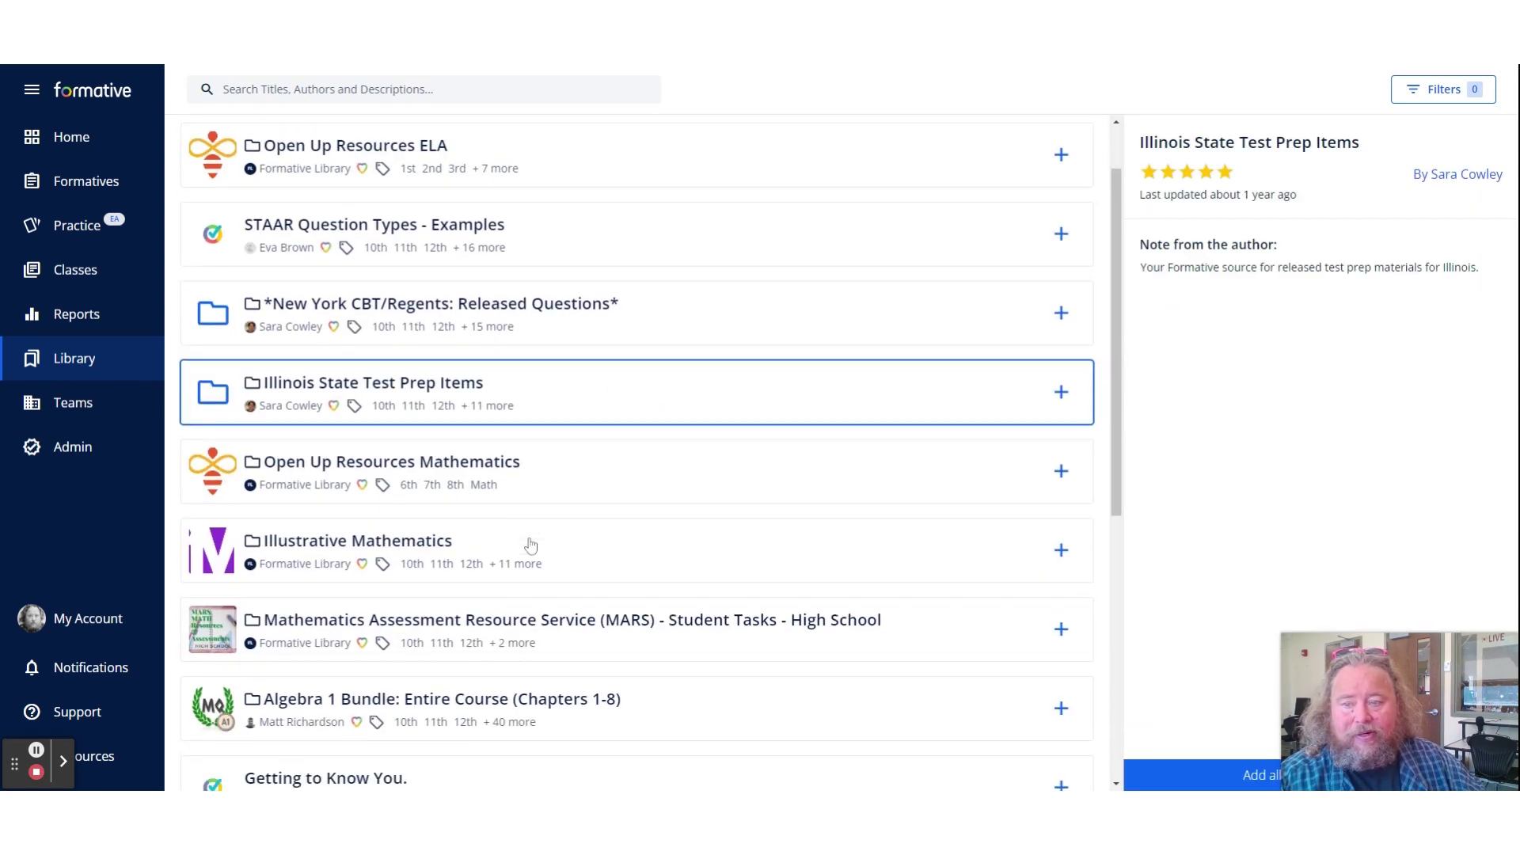
{"action": "left_click", "coordinate": [524, 550]}
{"action": "scroll", "coordinate": [523, 550], "scroll_direction": "down", "scroll_amount": 1}
{"action": "left_click", "coordinate": [522, 549]}
{"action": "scroll", "coordinate": [522, 549], "scroll_direction": "down", "scroll_amount": 1}
View the Algebra 1 Bundle details, then show the NYS Earth Science Regents folder's contents.
{"action": "left_click", "coordinate": [522, 548]}
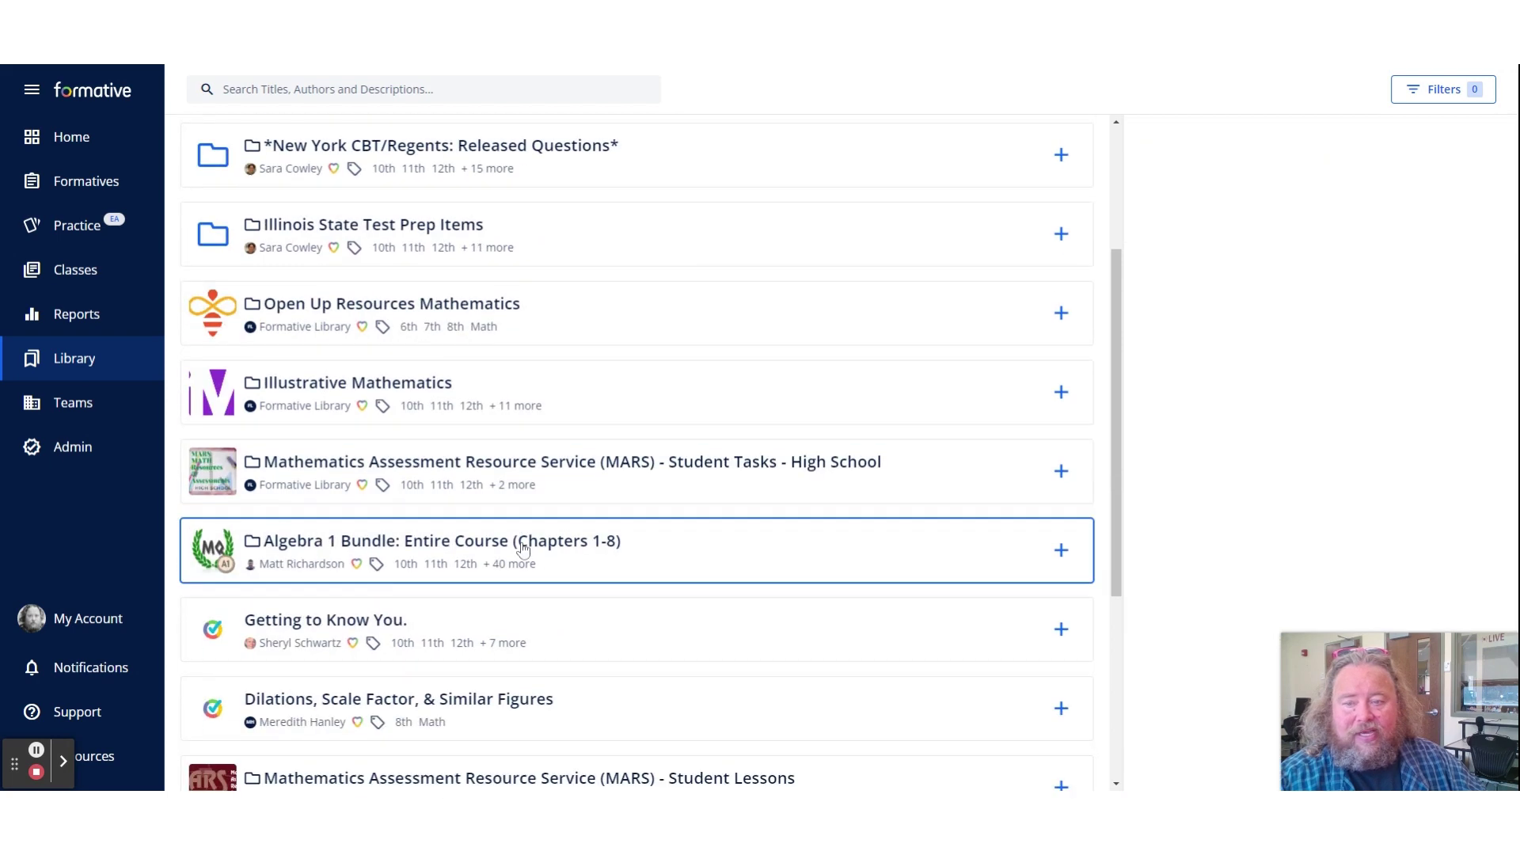
{"action": "scroll", "coordinate": [523, 548], "scroll_direction": "down", "scroll_amount": 1}
{"action": "scroll", "coordinate": [523, 549], "scroll_direction": "down", "scroll_amount": 3}
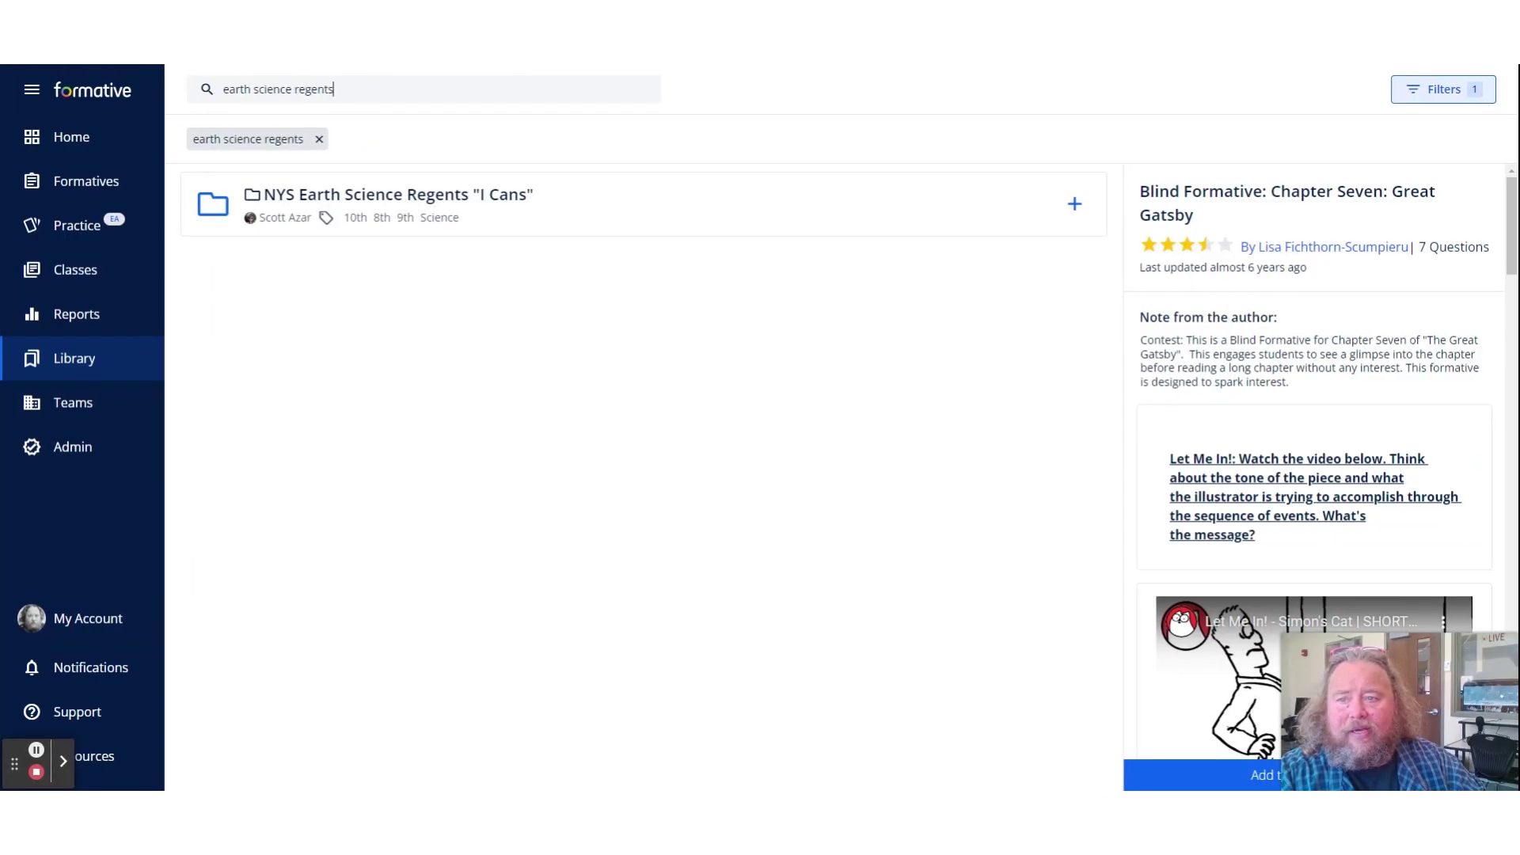
{"action": "left_click", "coordinate": [272, 207]}
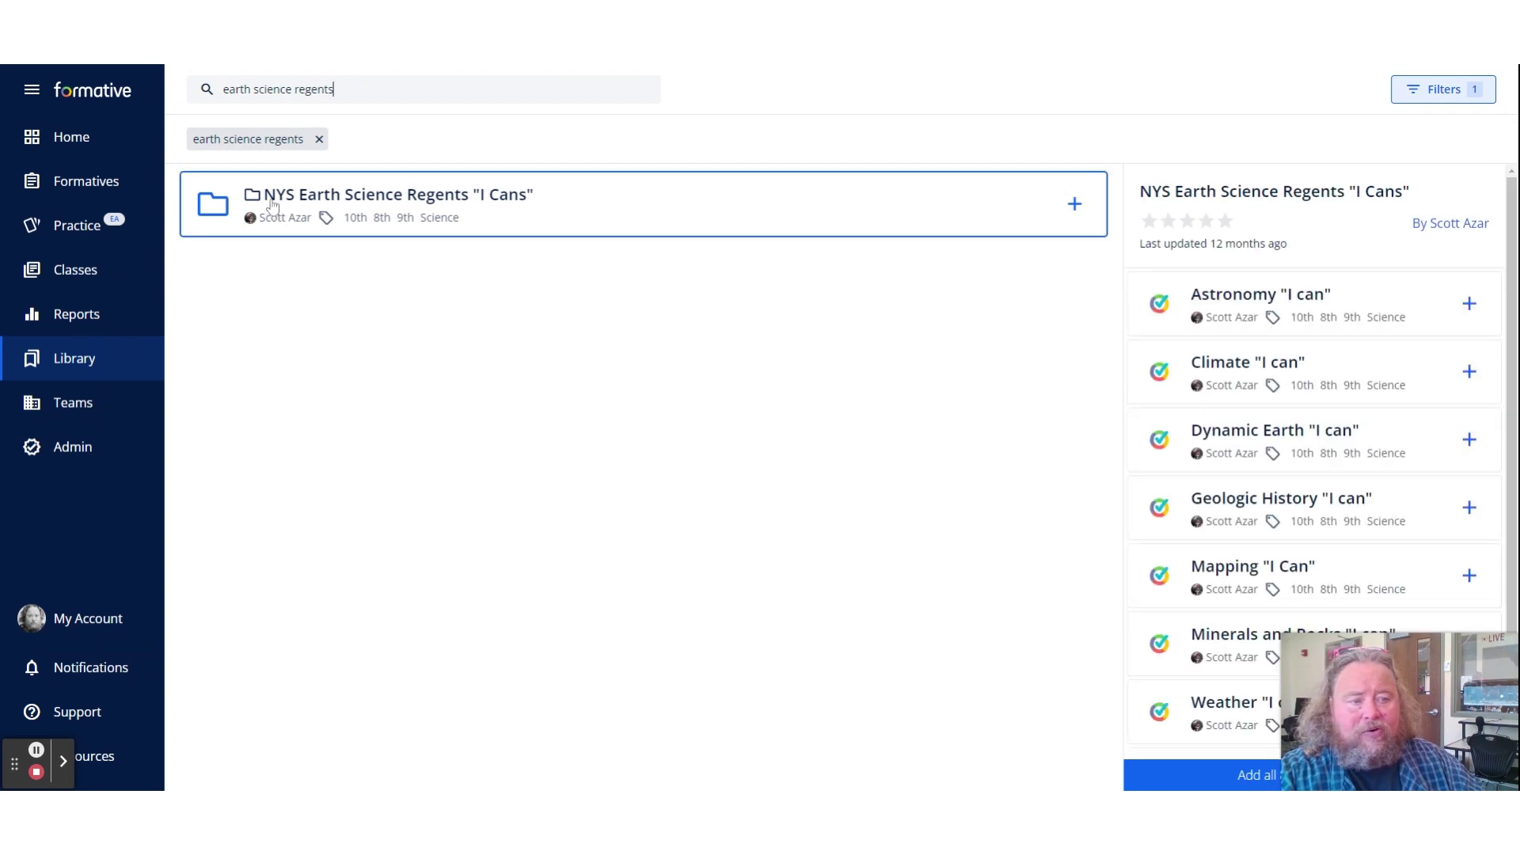
Open the NYS Earth Science Regents folder, return to Library, and clear the 'earth science regents' search.
{"action": "left_click", "coordinate": [272, 206]}
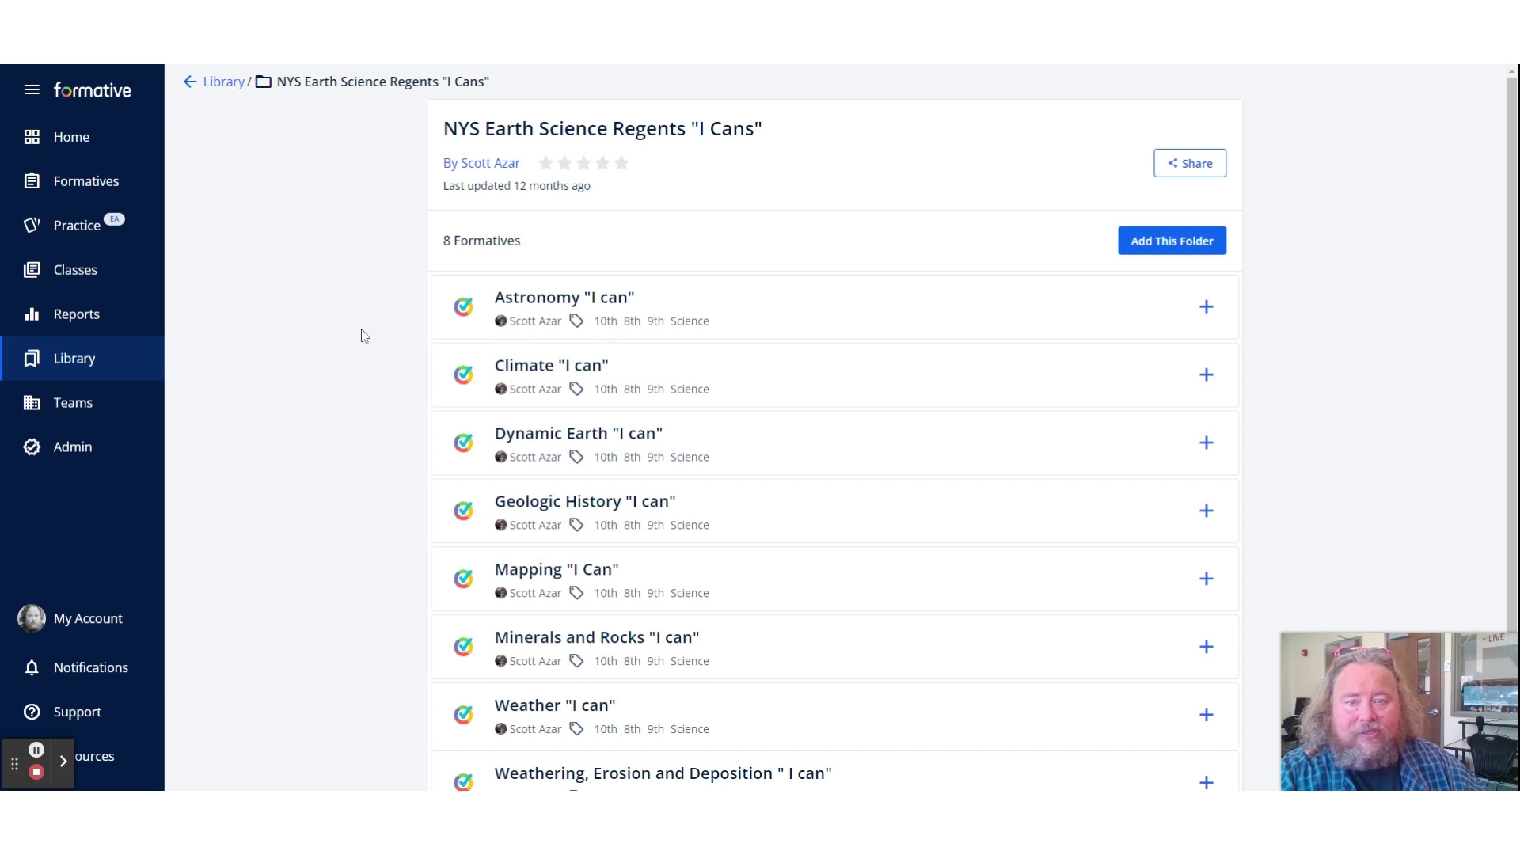
{"action": "scroll", "coordinate": [363, 335], "scroll_direction": "down", "scroll_amount": 1}
{"action": "scroll", "coordinate": [363, 334], "scroll_direction": "up", "scroll_amount": 1}
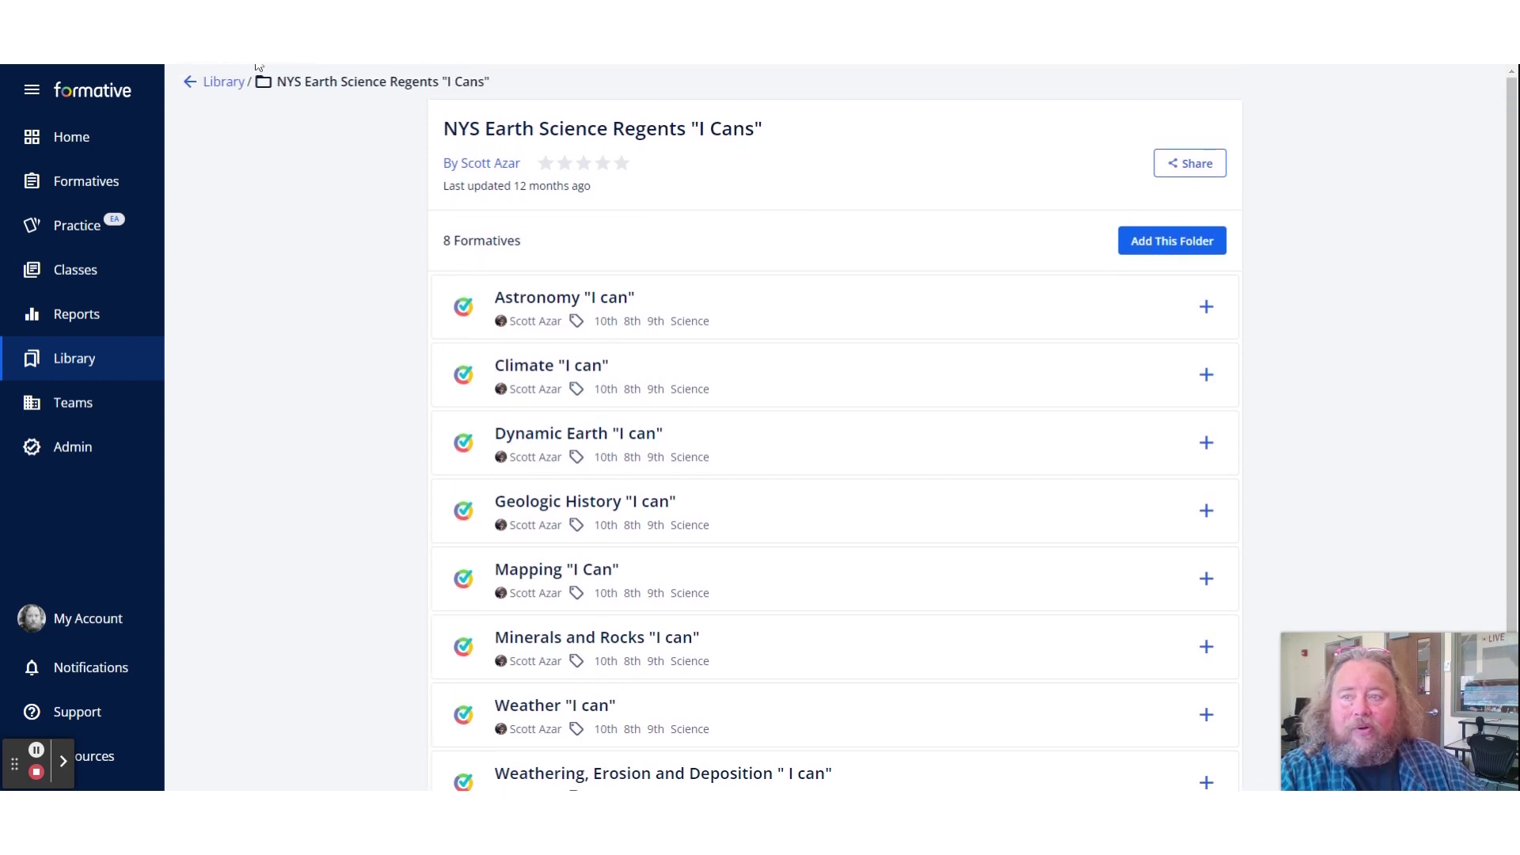
{"action": "left_click", "coordinate": [189, 84]}
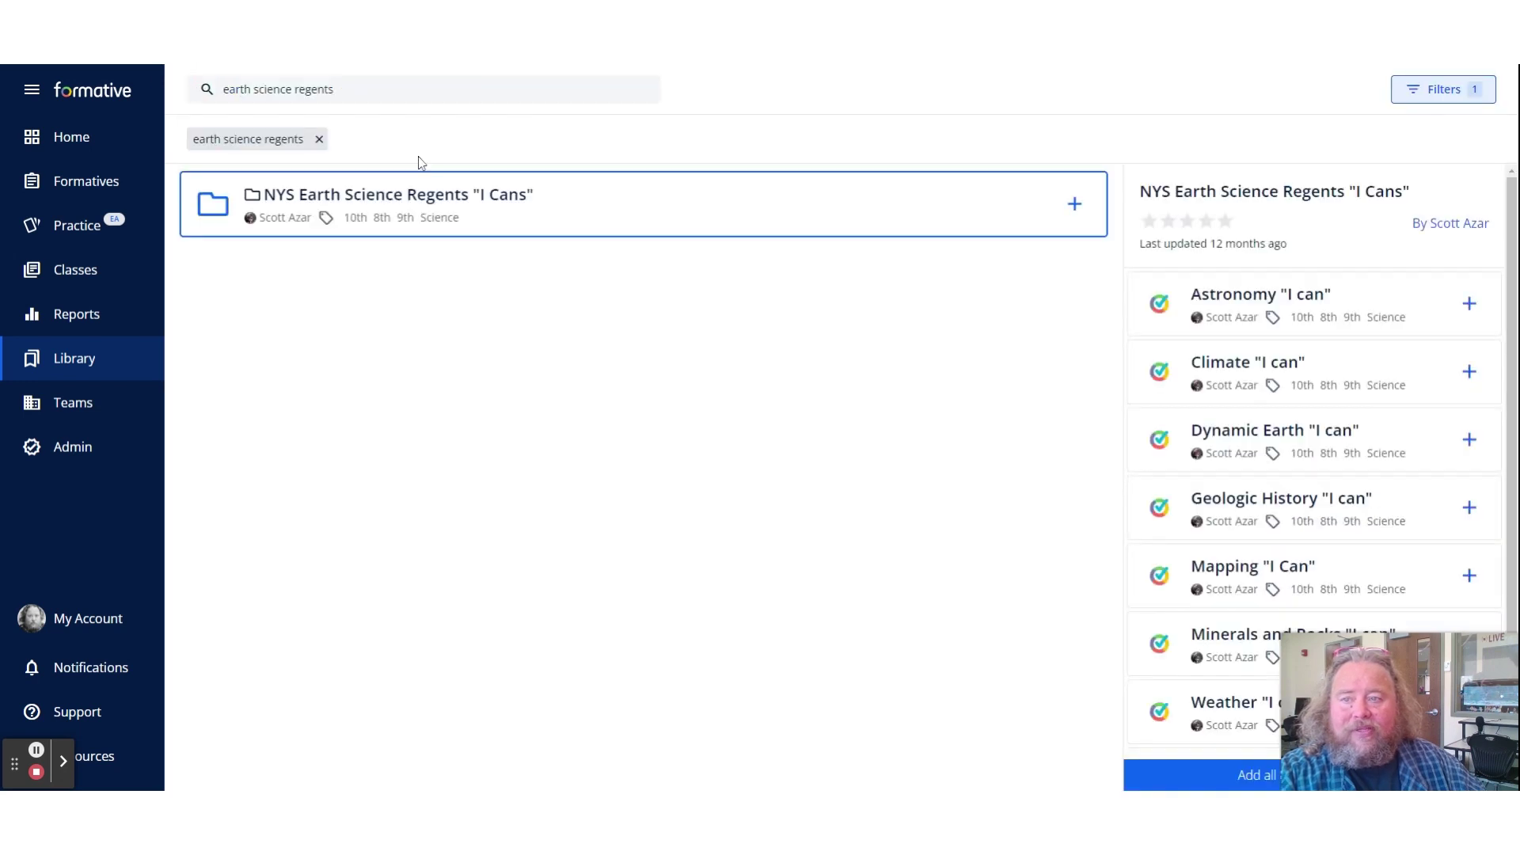
{"action": "left_click", "coordinate": [319, 140]}
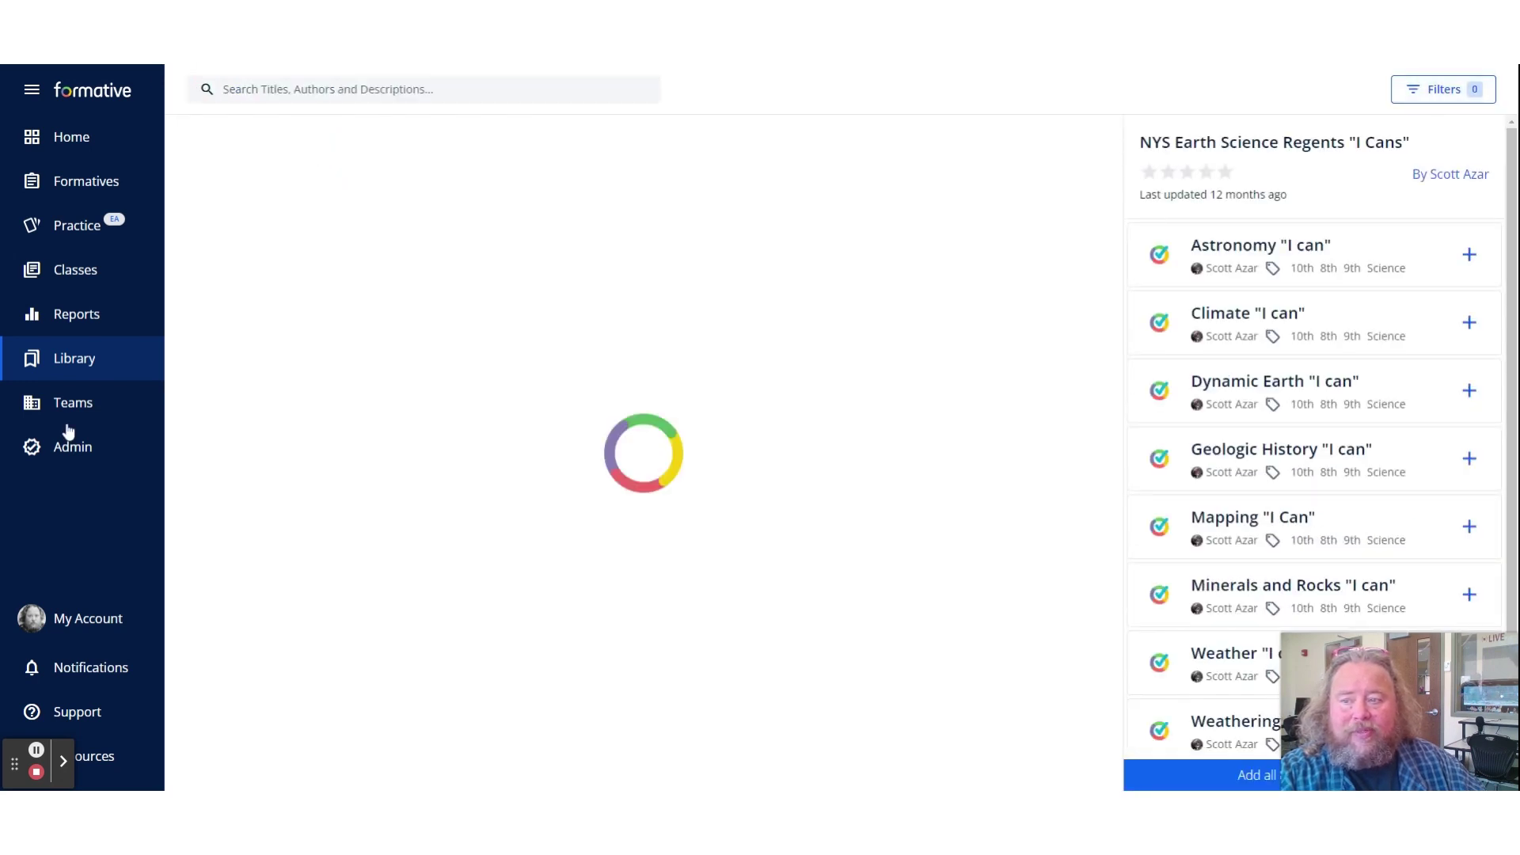